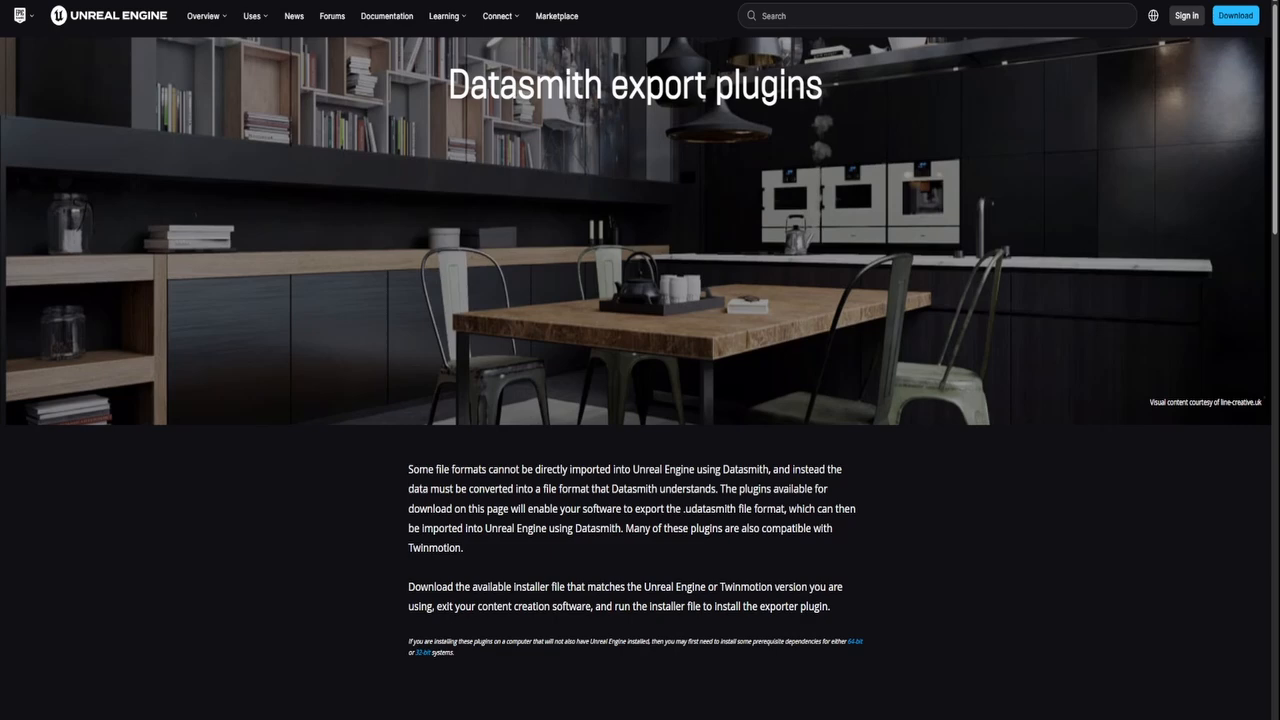
Examine the exporters and supported software versions listed on the Datasmith export plugins page.
scroll(483, 164, "down", 4)
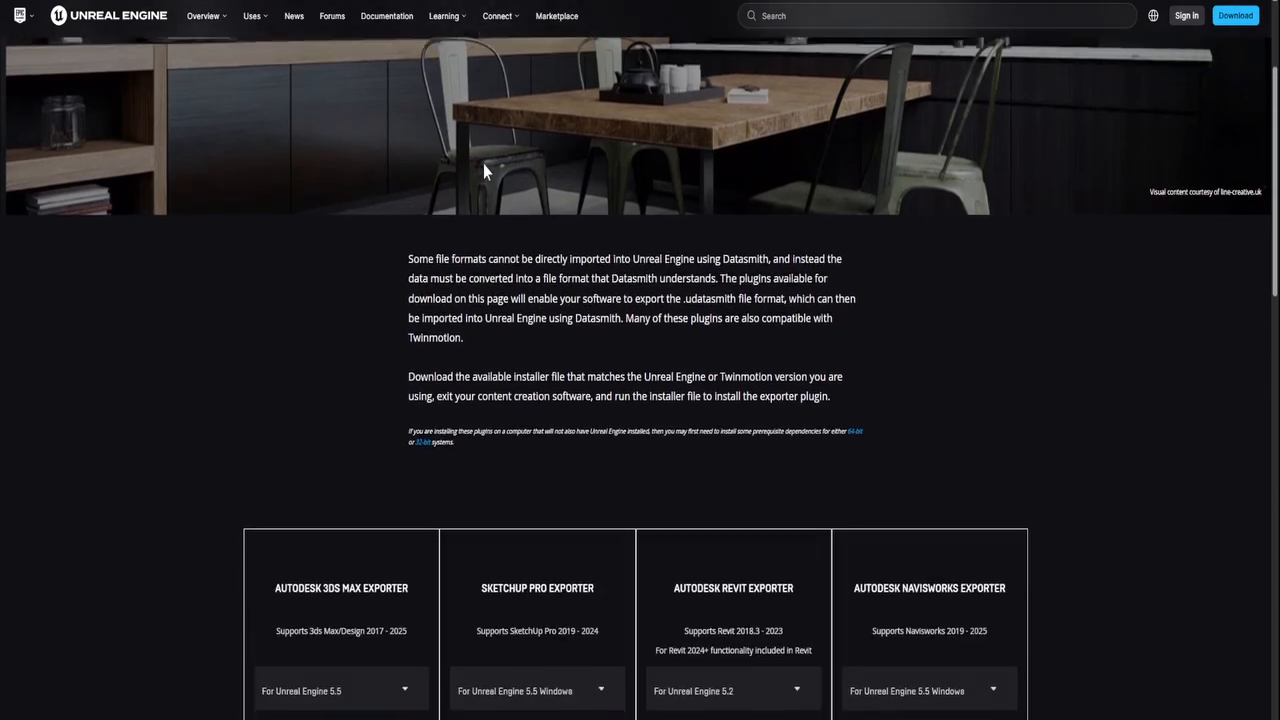
scroll(566, 172, "down", 2)
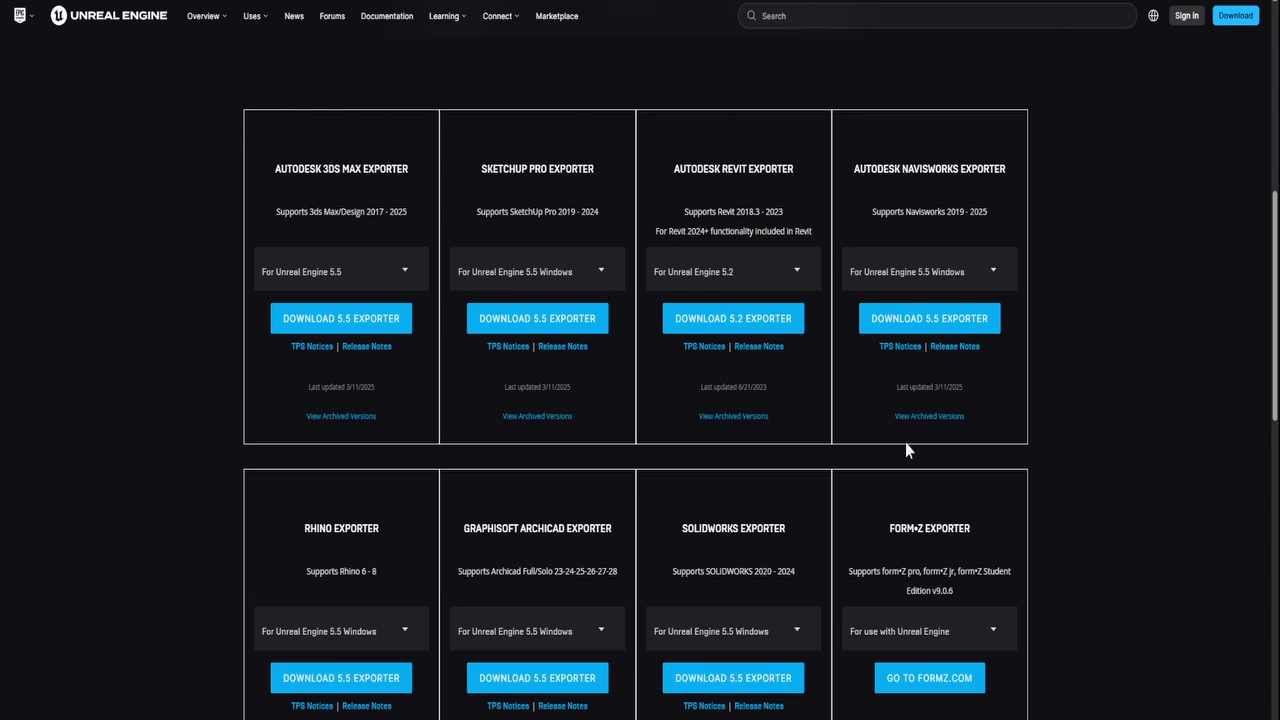
scroll(1062, 431, "down", 5)
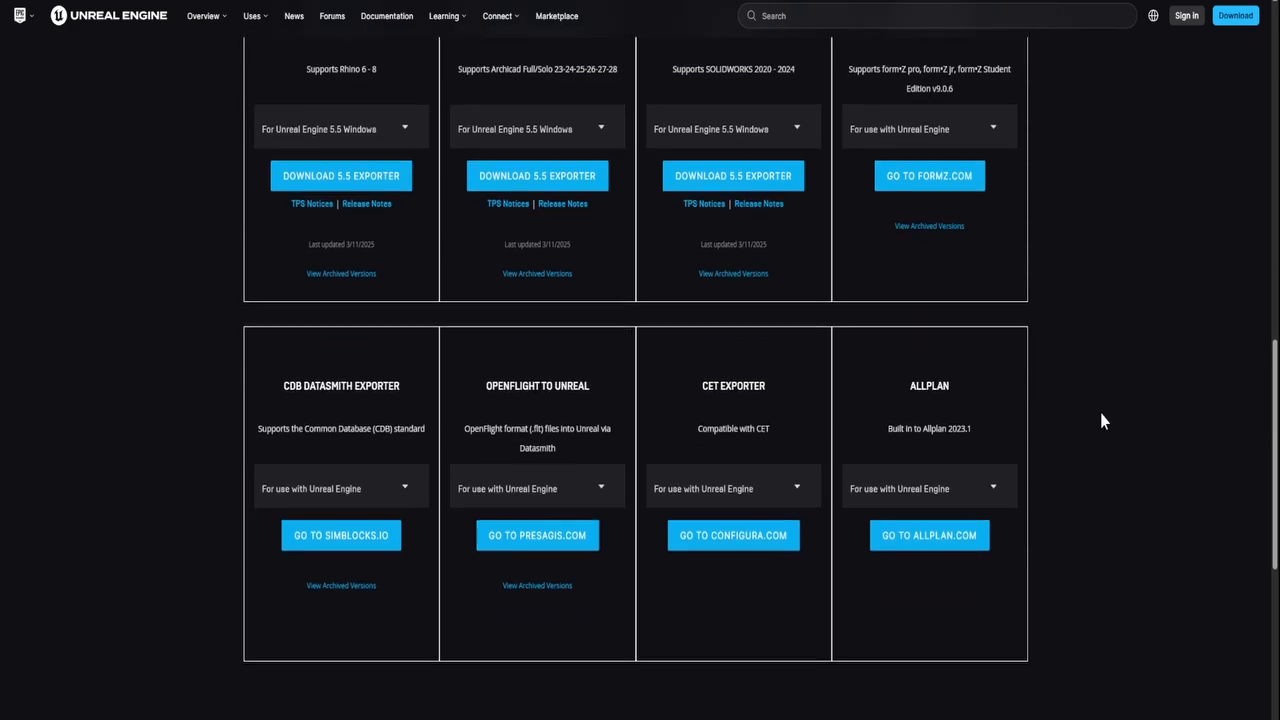
scroll(1104, 405, "up", 5)
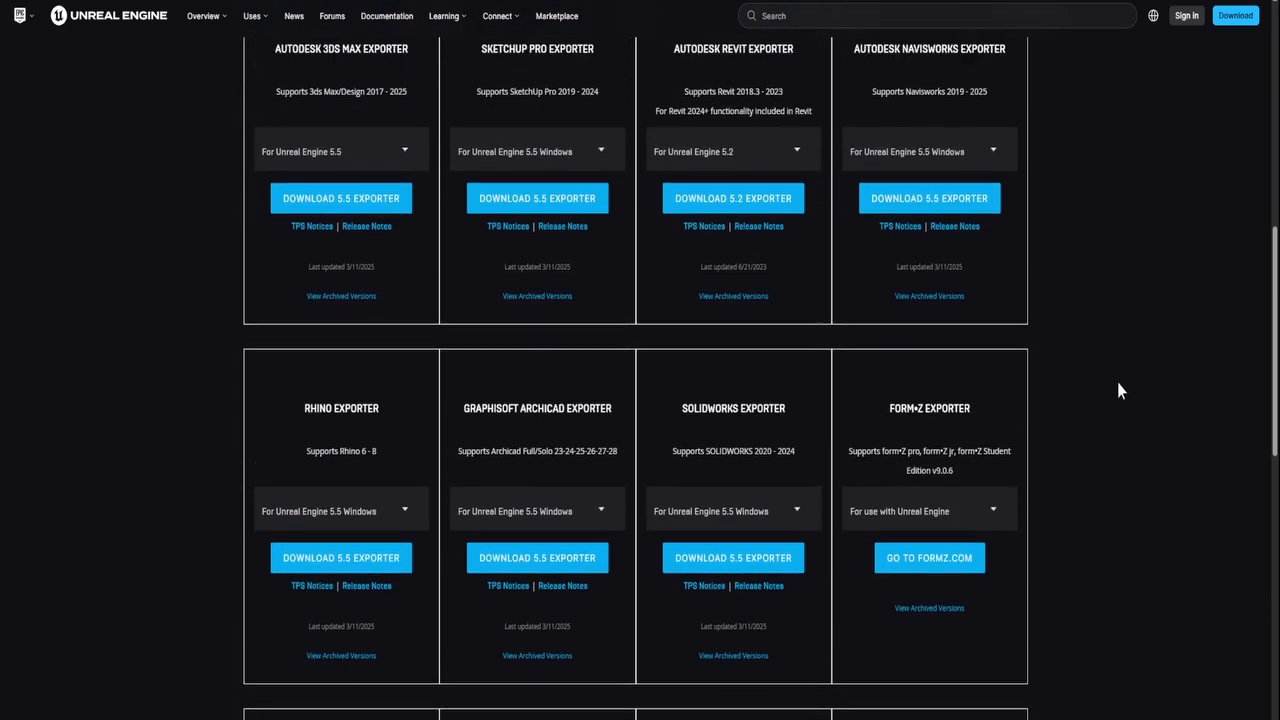
scroll(1118, 384, "up", 2)
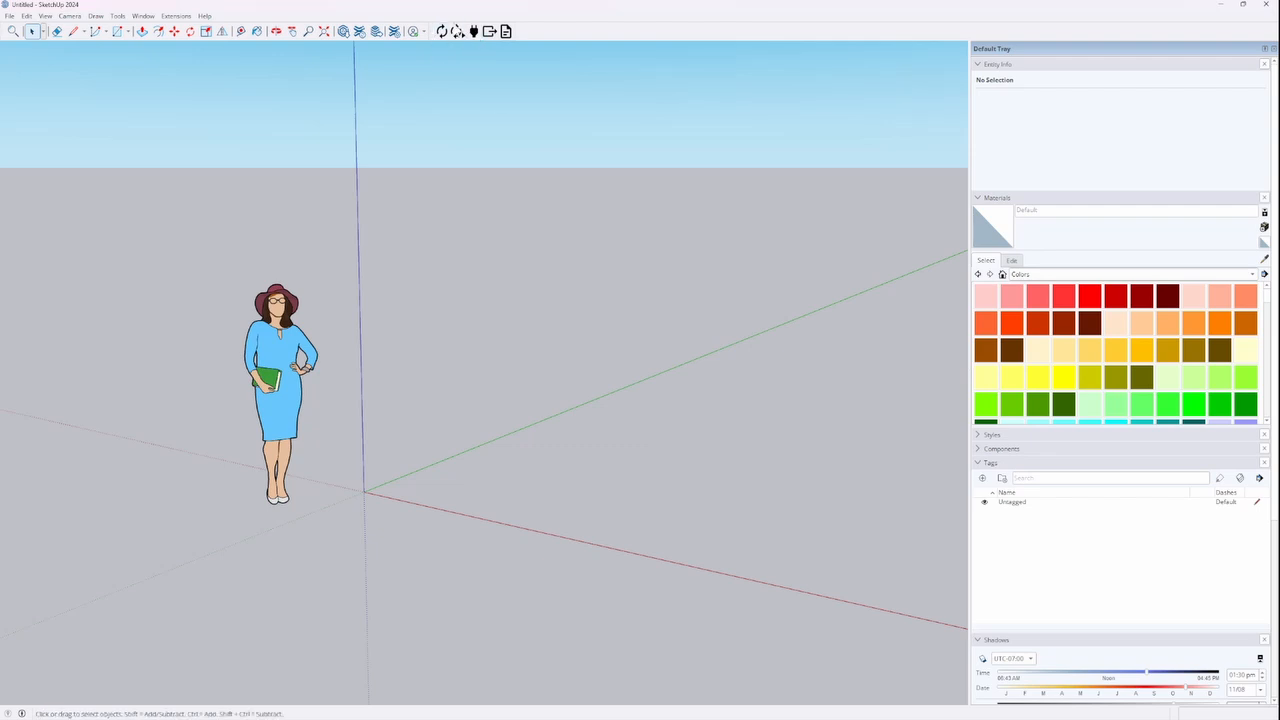
Switch to SketchUp and check in the toolbar list whether Datasmith is enabled.
right_click(547, 40)
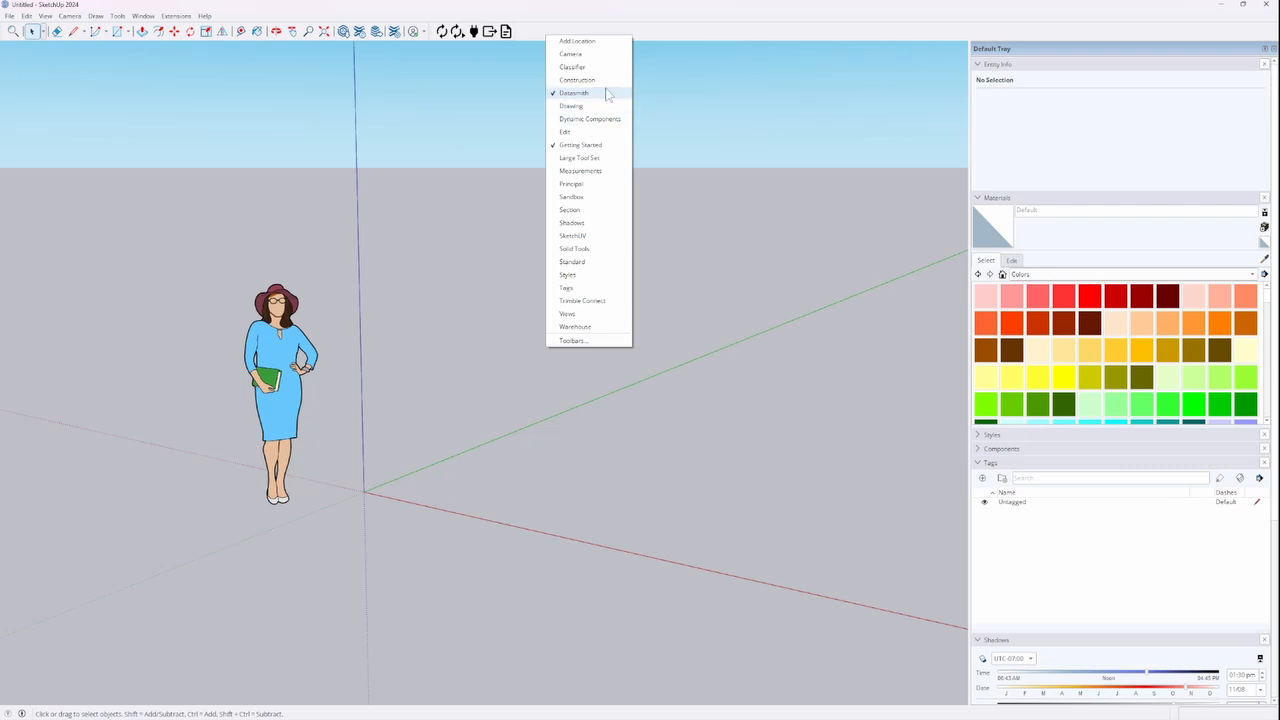
left_click(540, 18)
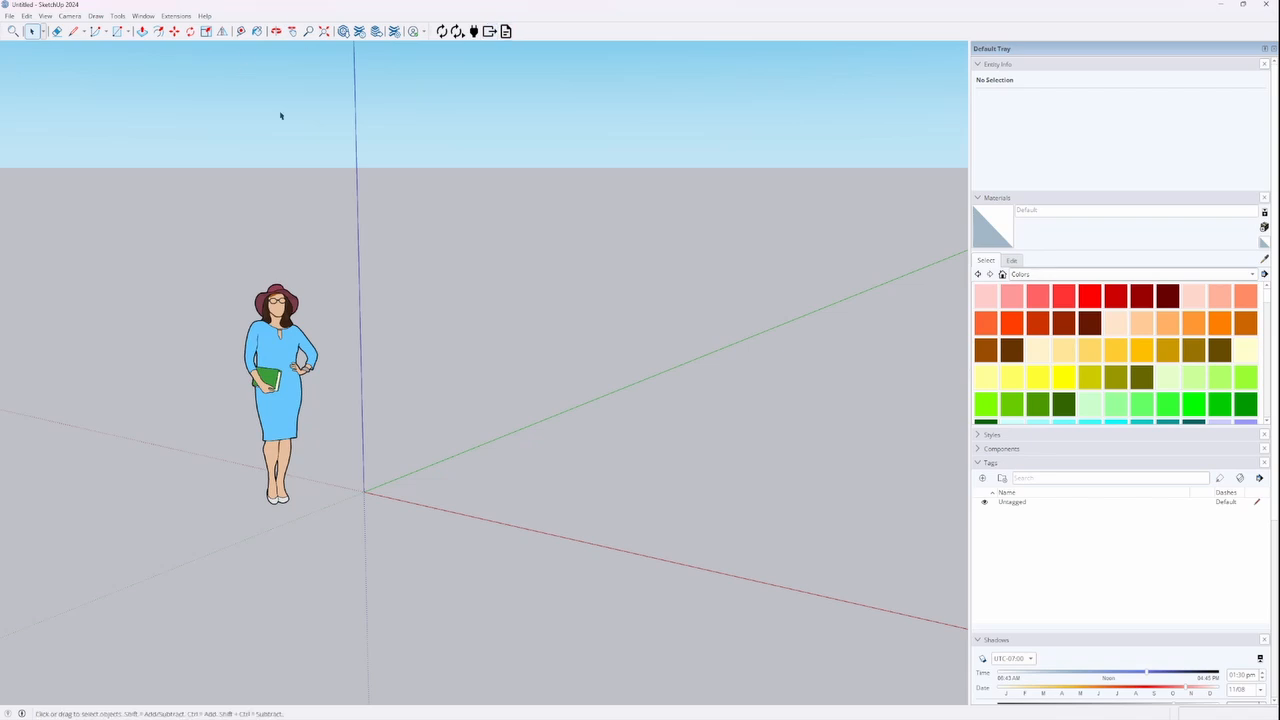
Open the Ultra Stage model, export it as Ultra Stage.udatasmith to the Ultra Stage Project folder, and close SketchUp.
left_click(9, 16)
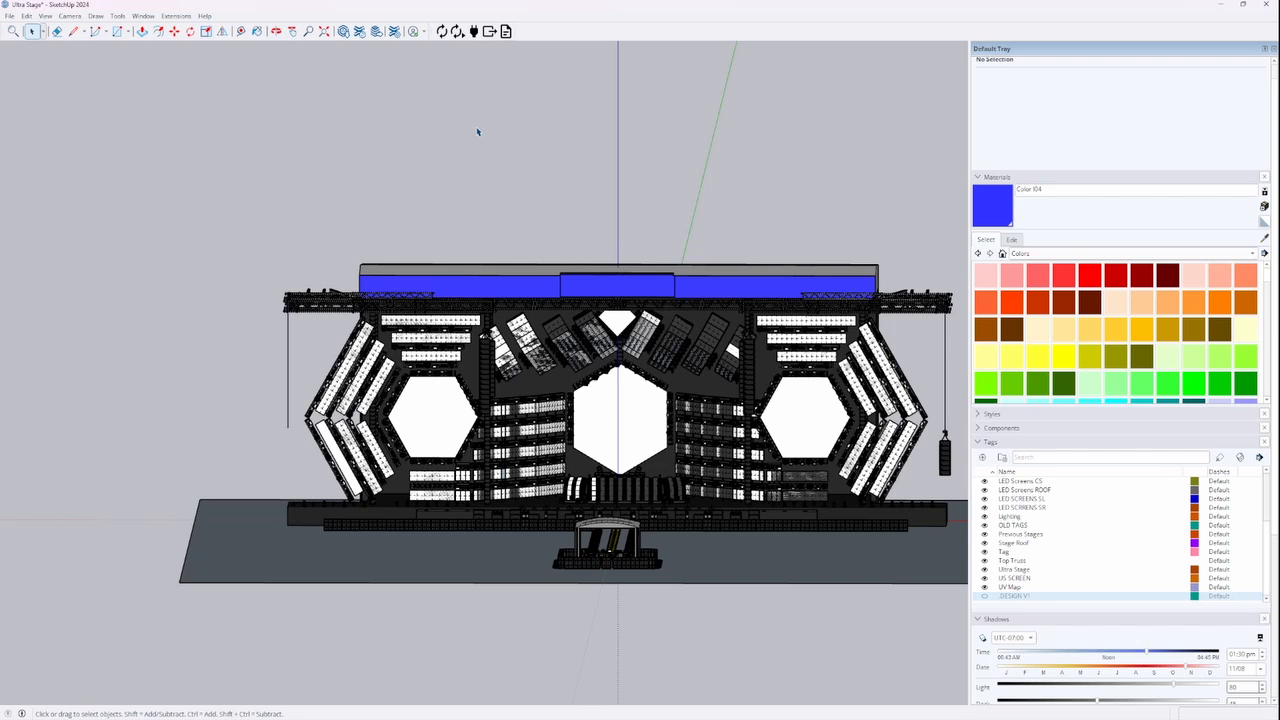
left_click(490, 32)
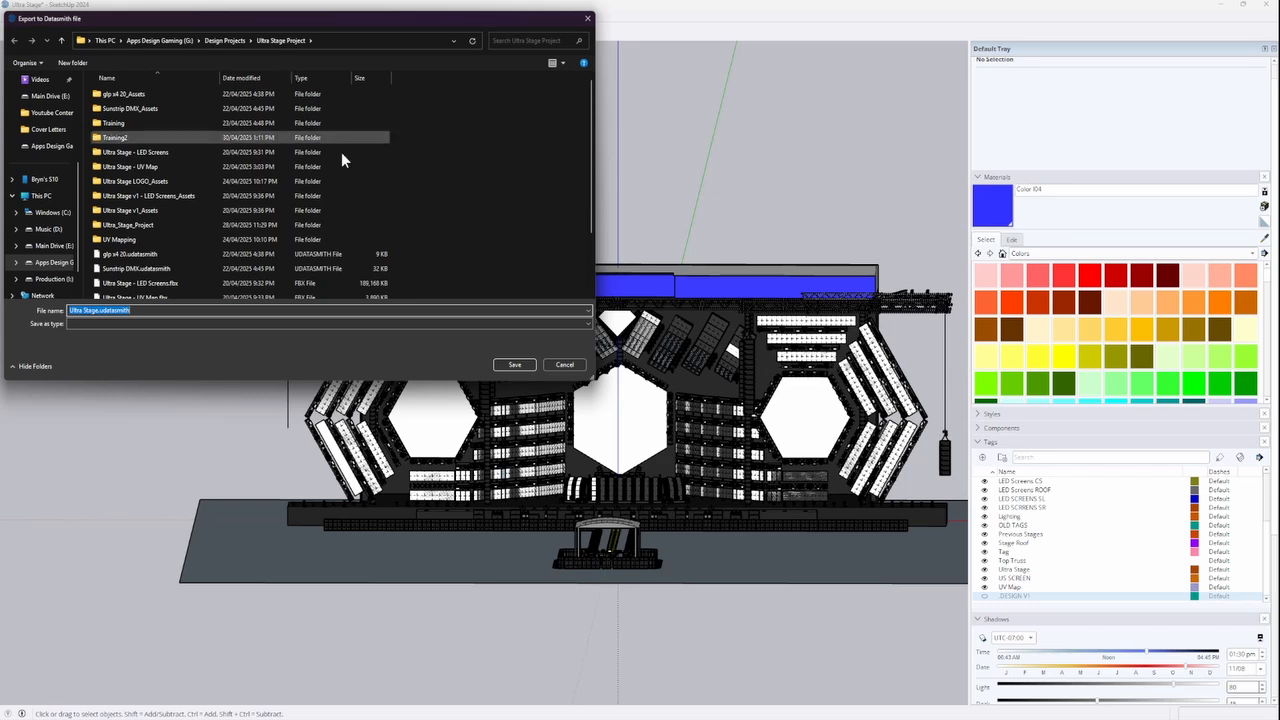
left_click(524, 363)
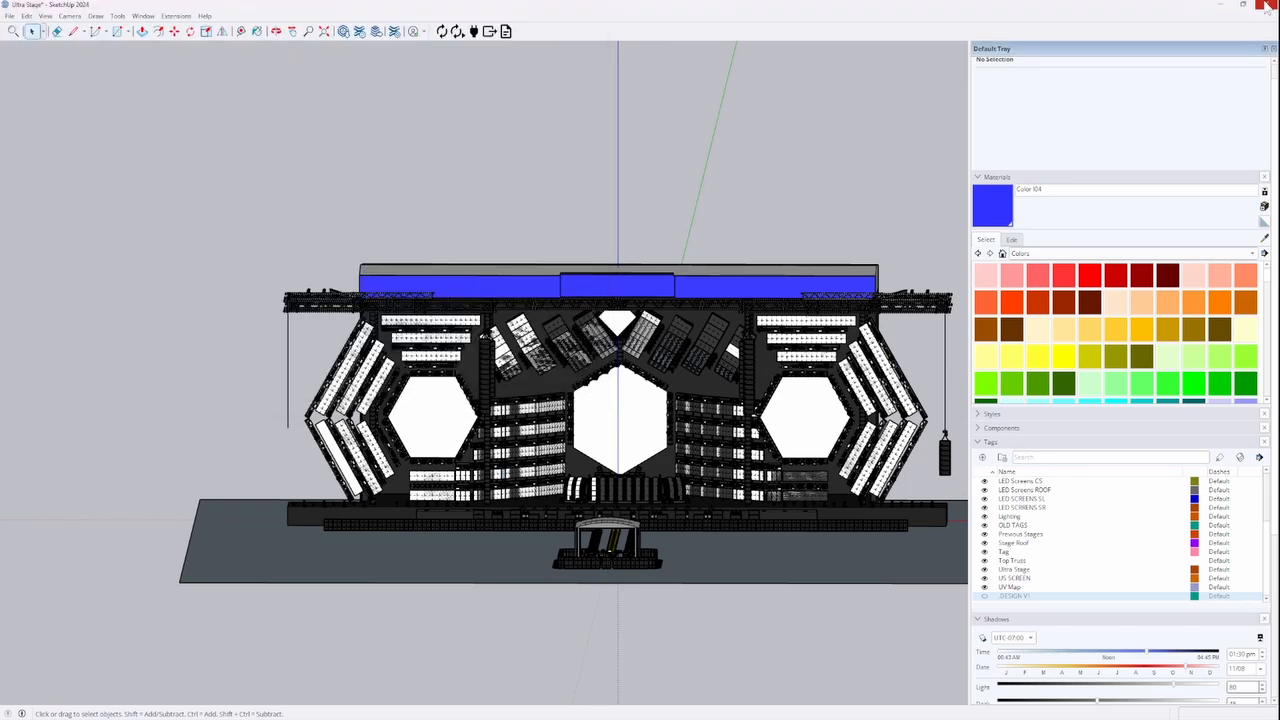
left_click(1267, 7)
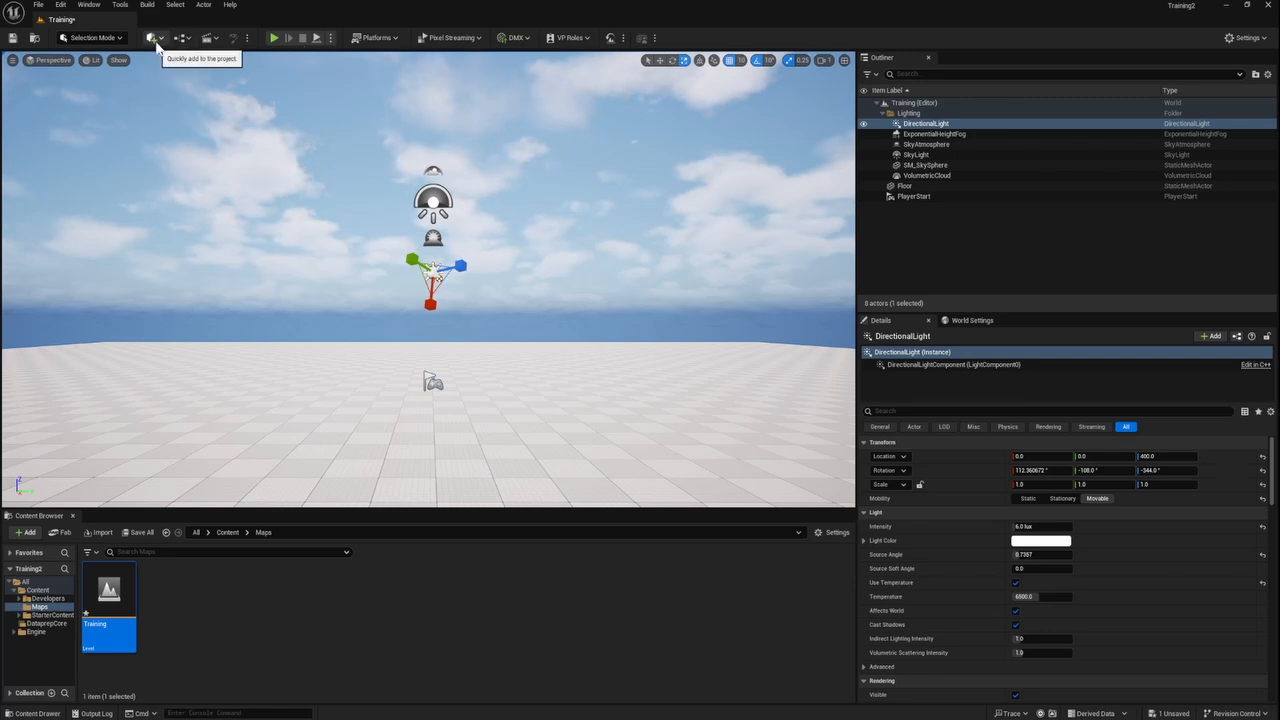
In Unreal Engine, start a Datasmith file import of Ultra Stage v1.udatasmith from the Ultra Stage Project folder.
left_click(154, 38)
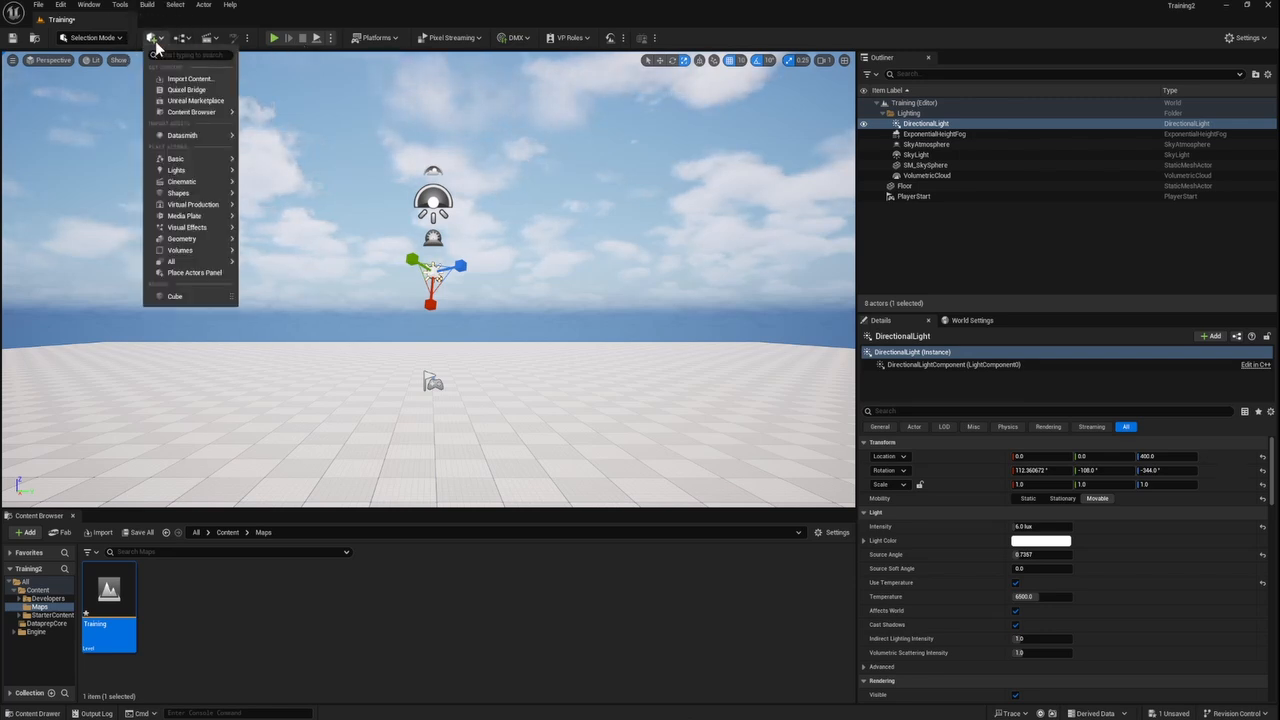
mouse_move(190, 135)
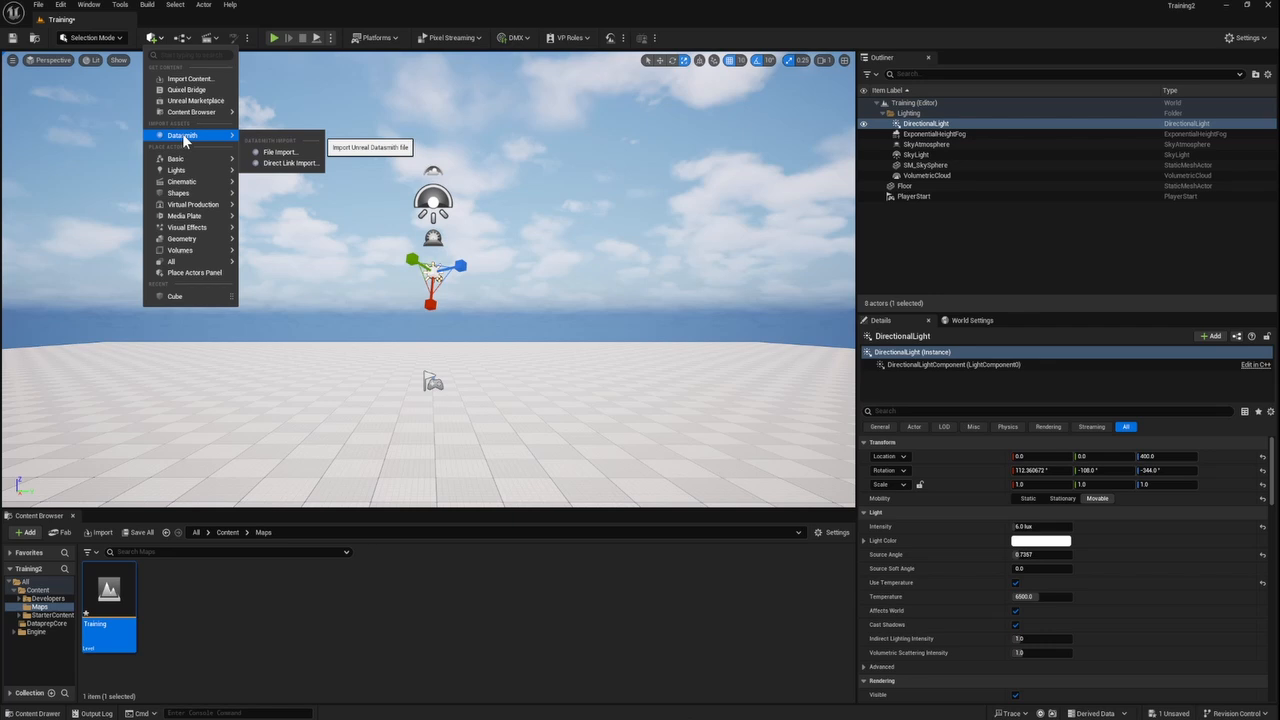
left_click(272, 153)
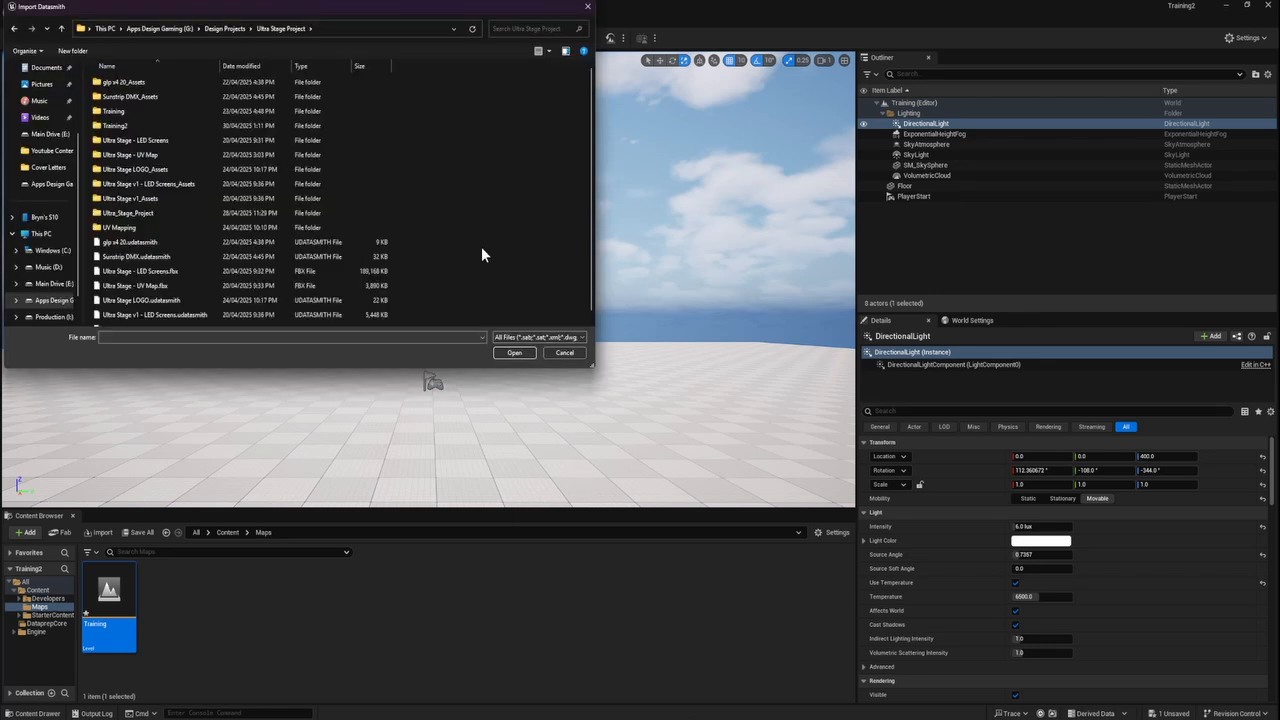
scroll(509, 226, "down", 1)
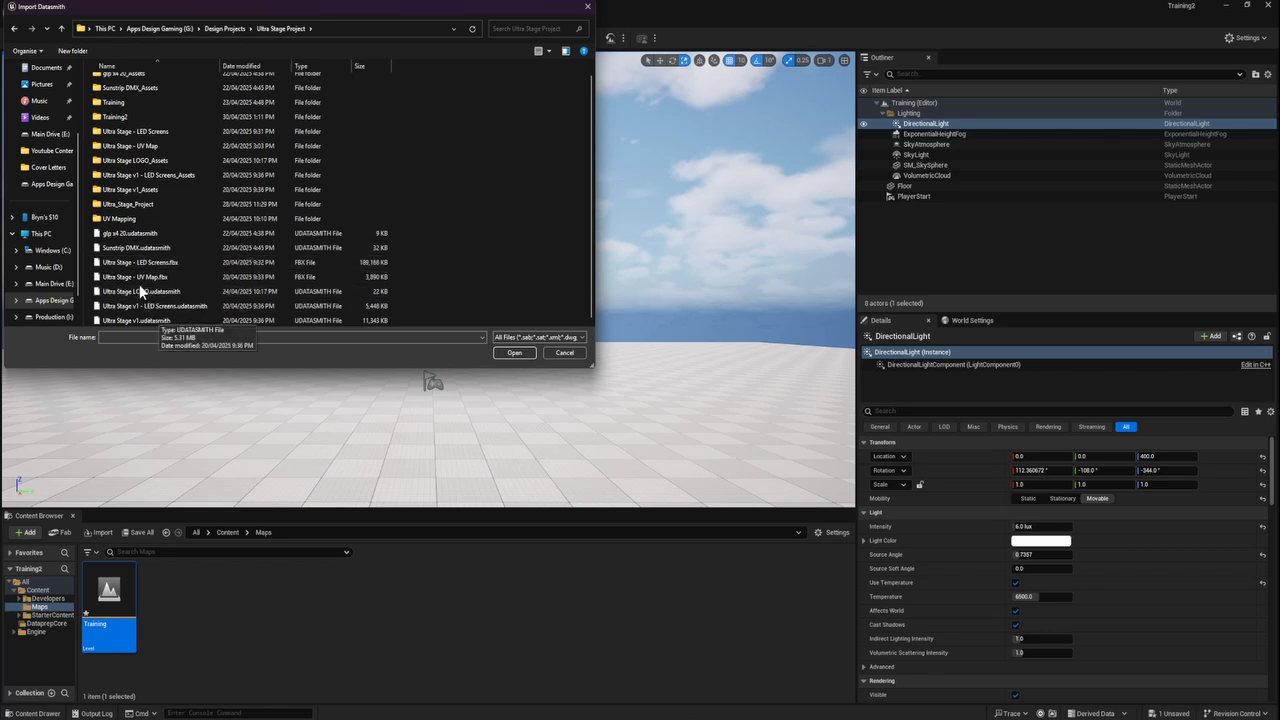
left_click(165, 292)
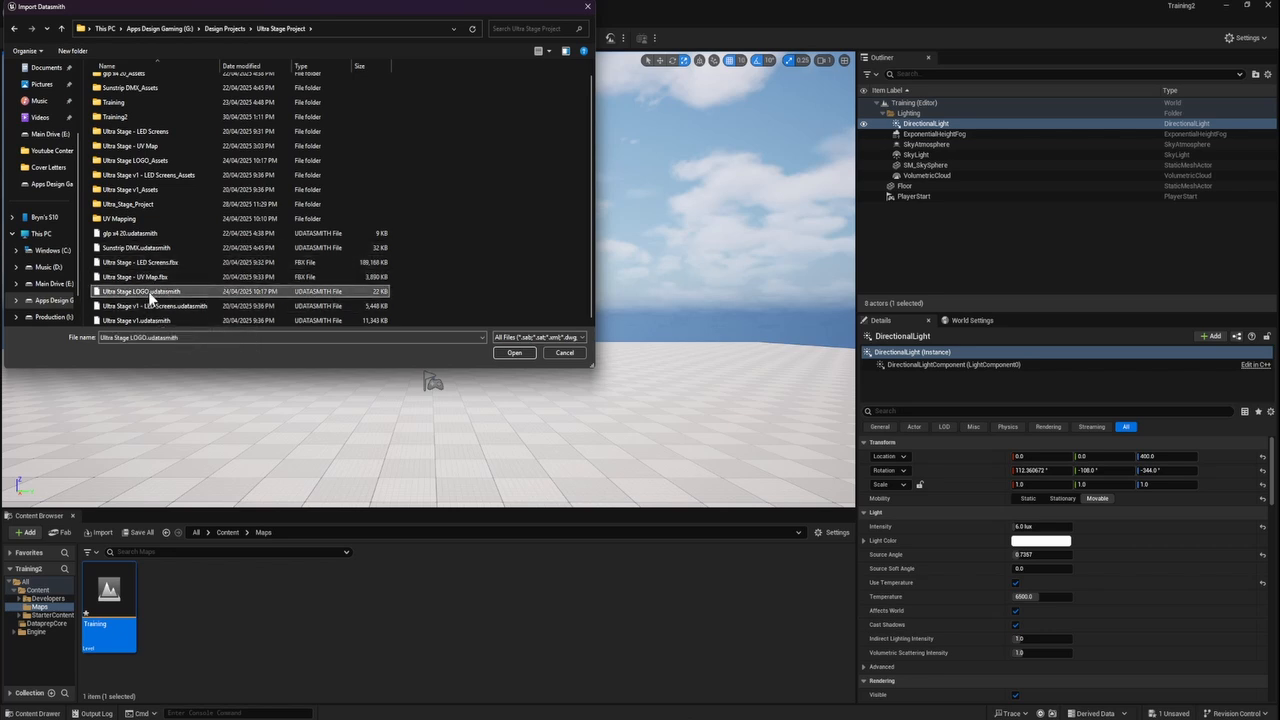
double_click(223, 292)
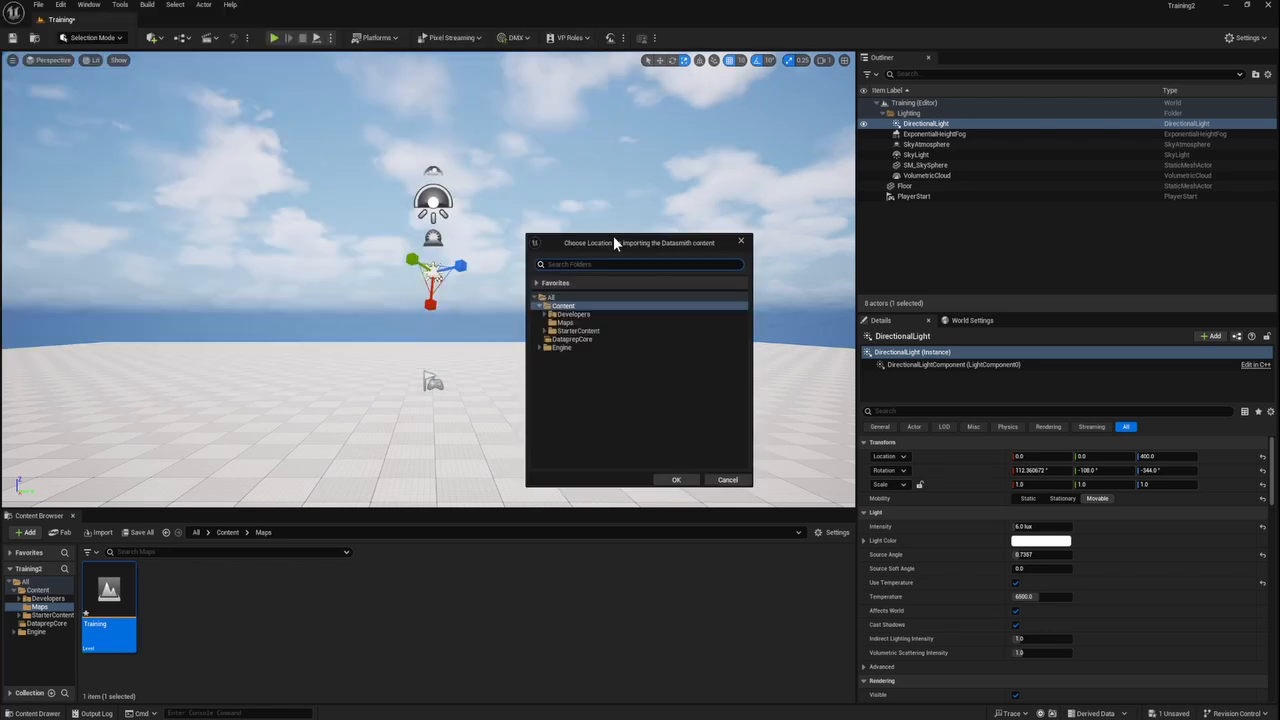
Create a Models folder under Content and import the Datasmith file into it with the default options.
right_click(563, 306)
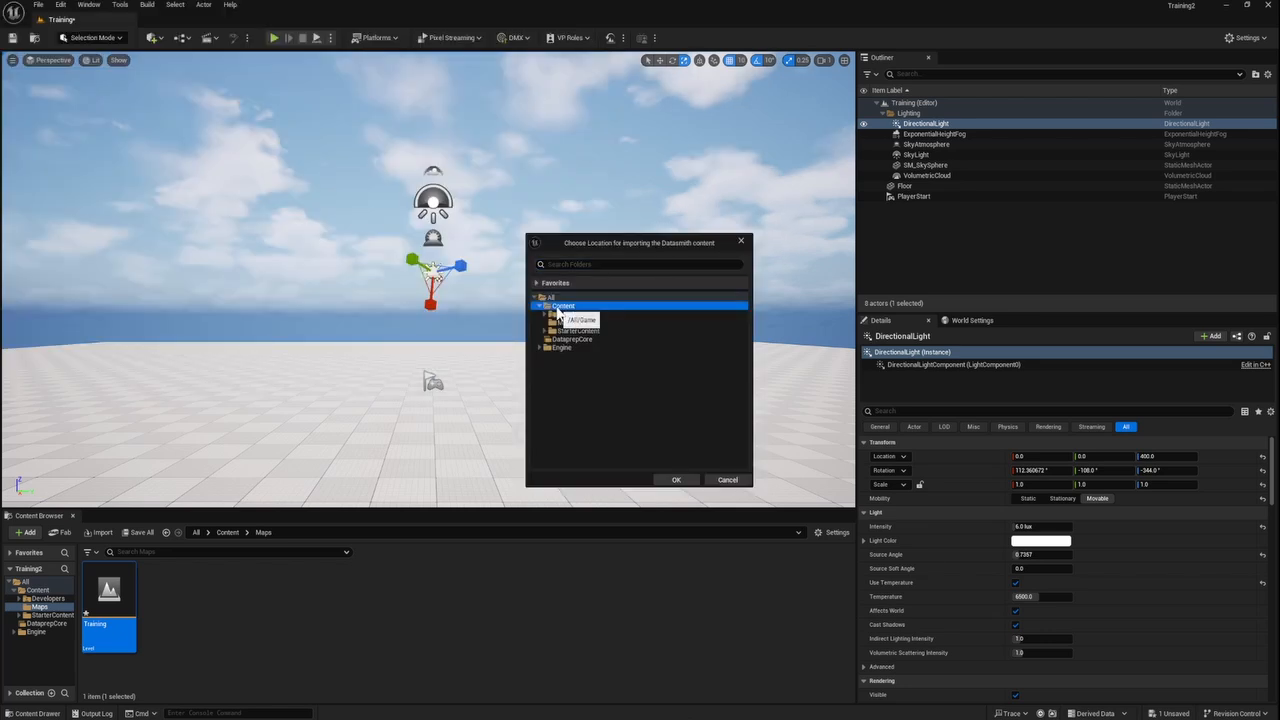
left_click(592, 318)
type("Models")
key("Return")
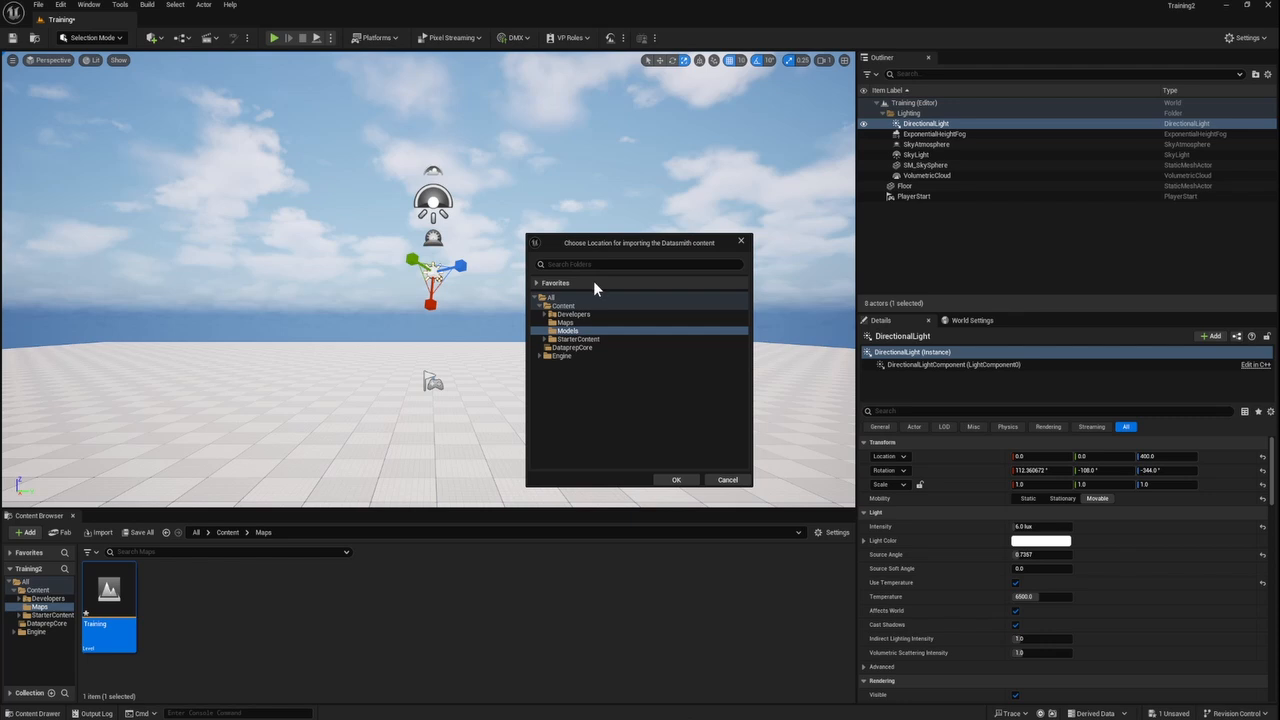
left_click(574, 332)
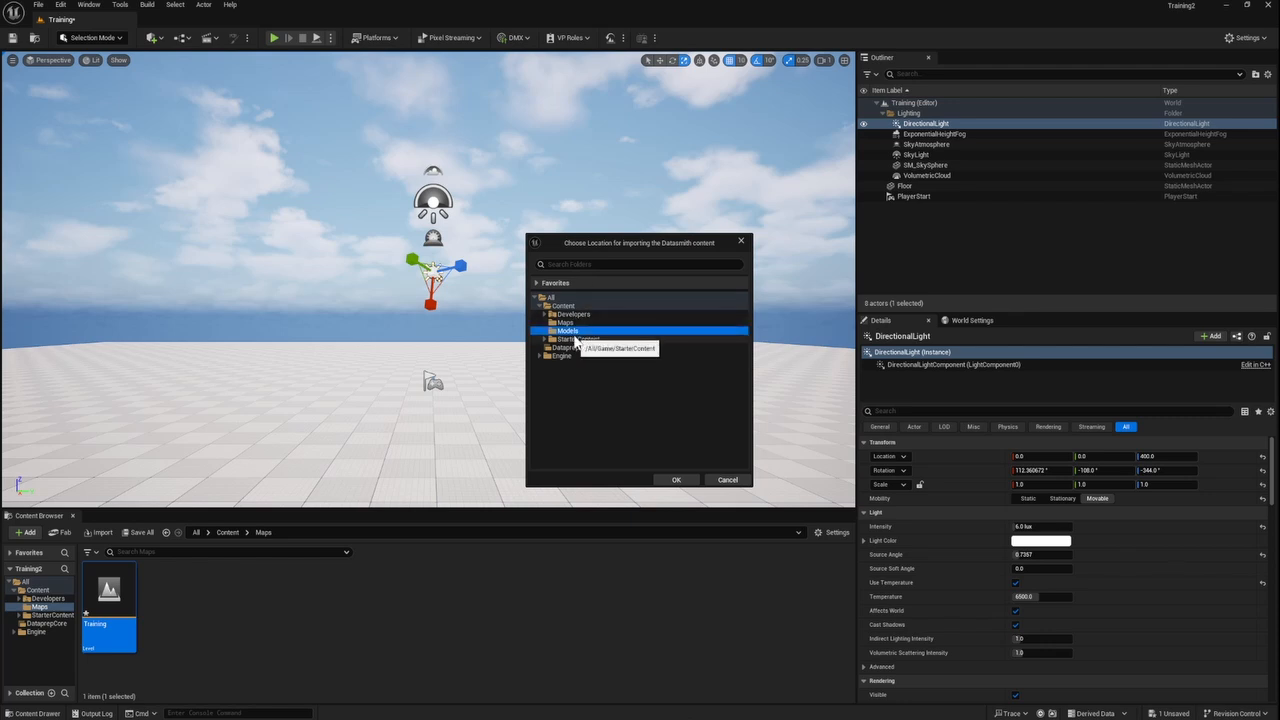
left_click(679, 481)
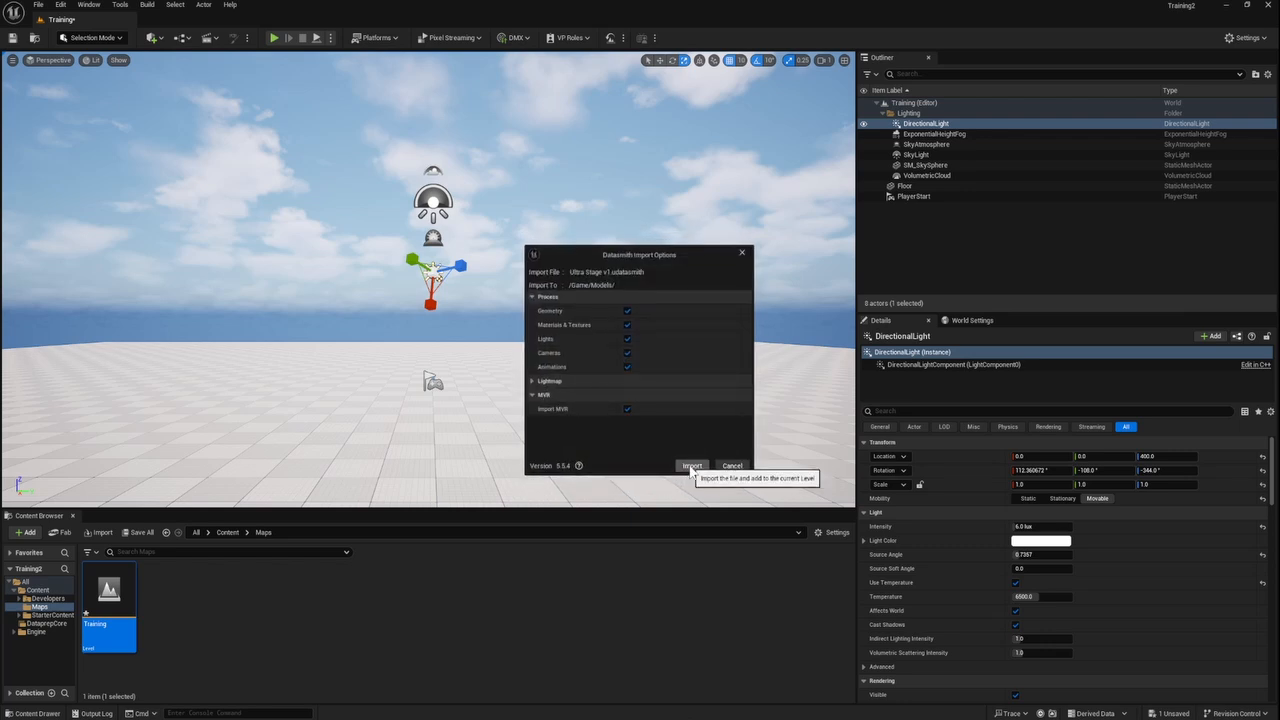
left_click(691, 467)
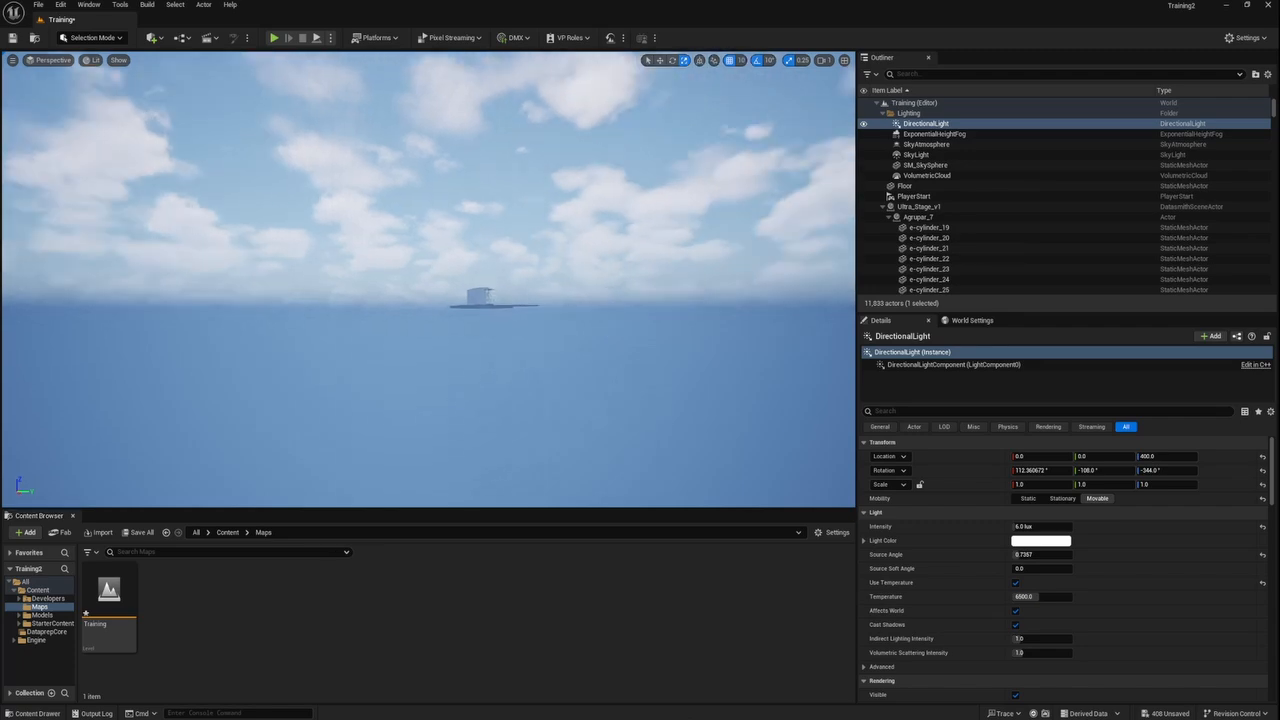
Fly the viewport up to the imported stage and examine it from the front.
right_click_drag(428, 280, 405, 300)
key("w")
scroll(415, 269, "up", 10)
key("s")
scroll(420, 345, "up", 5)
key("a")
key("w")
scroll(388, 296, "down", 3)
key("s")
Collapse Ultra_Stage_v1 in the Outliner and select PlayerStart.
left_click(882, 206)
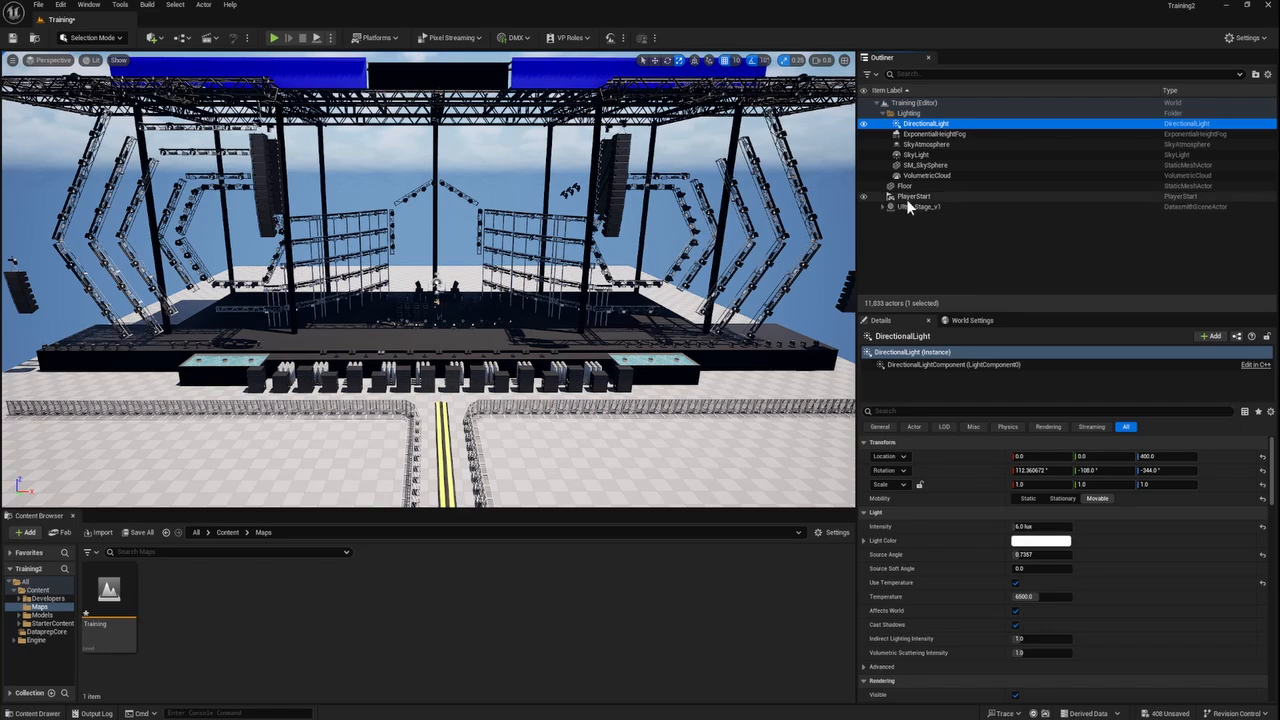
left_click(910, 197)
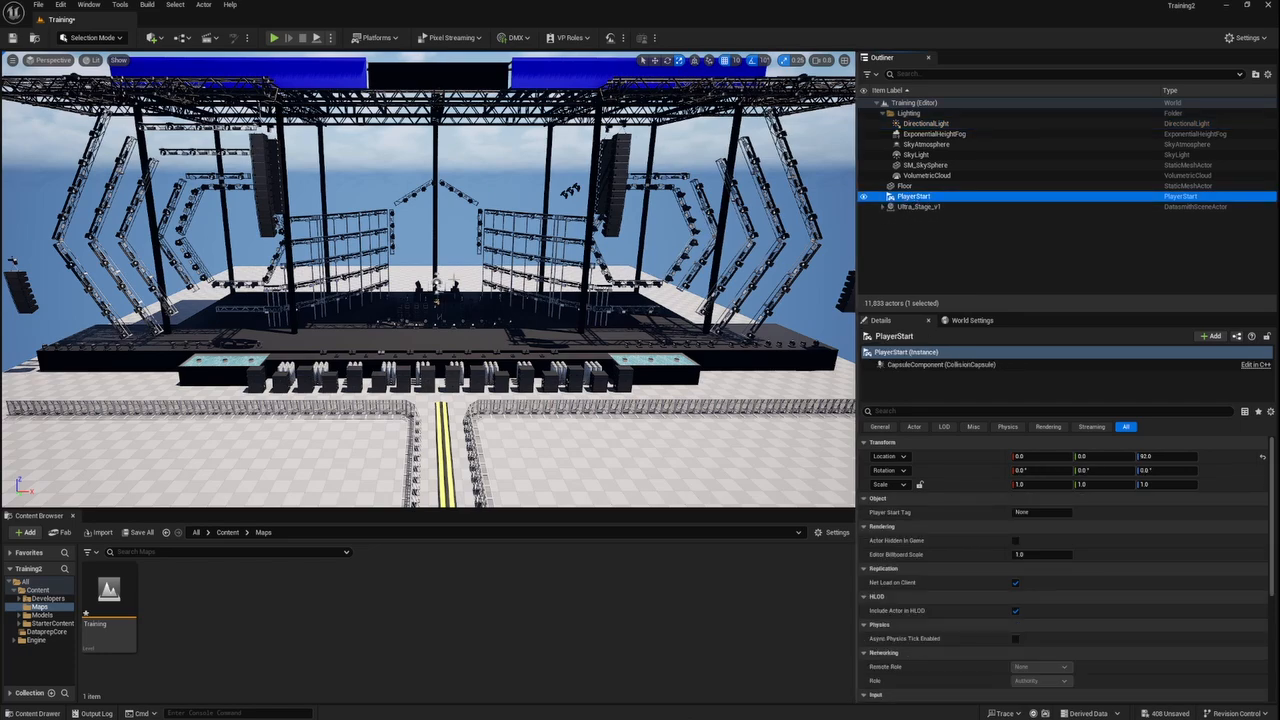
right_click_drag(431, 286, 270, 295)
key("d")
Try to pick the player start marker on the stage directly in the viewport.
right_click(563, 288)
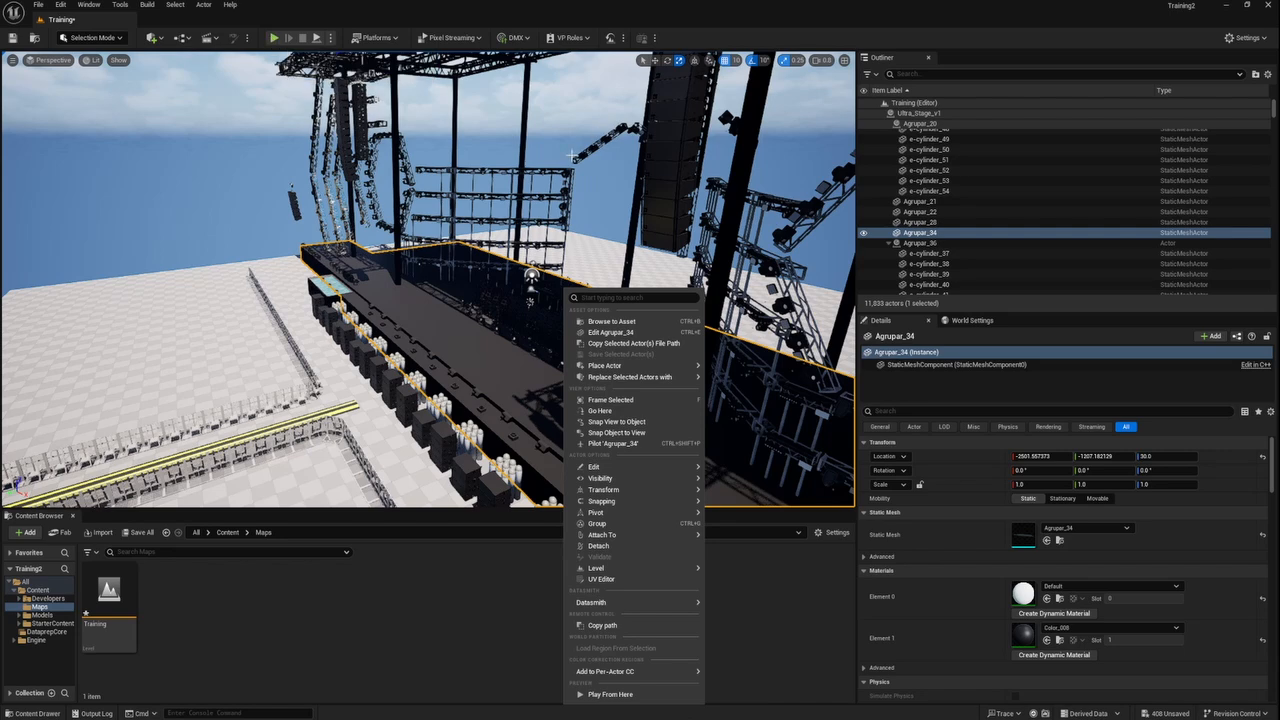
right_click_drag(321, 166, 325, 166)
right_click_drag(577, 203, 573, 203)
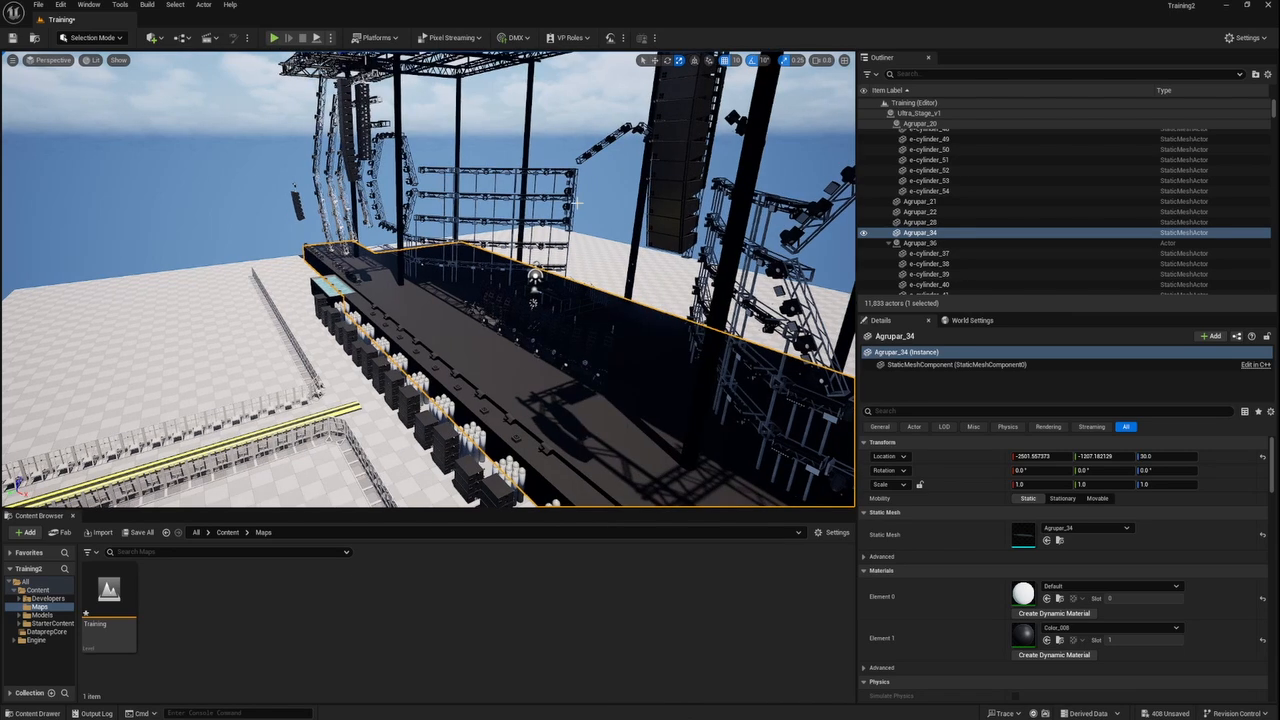
left_click(533, 278)
left_click(533, 304)
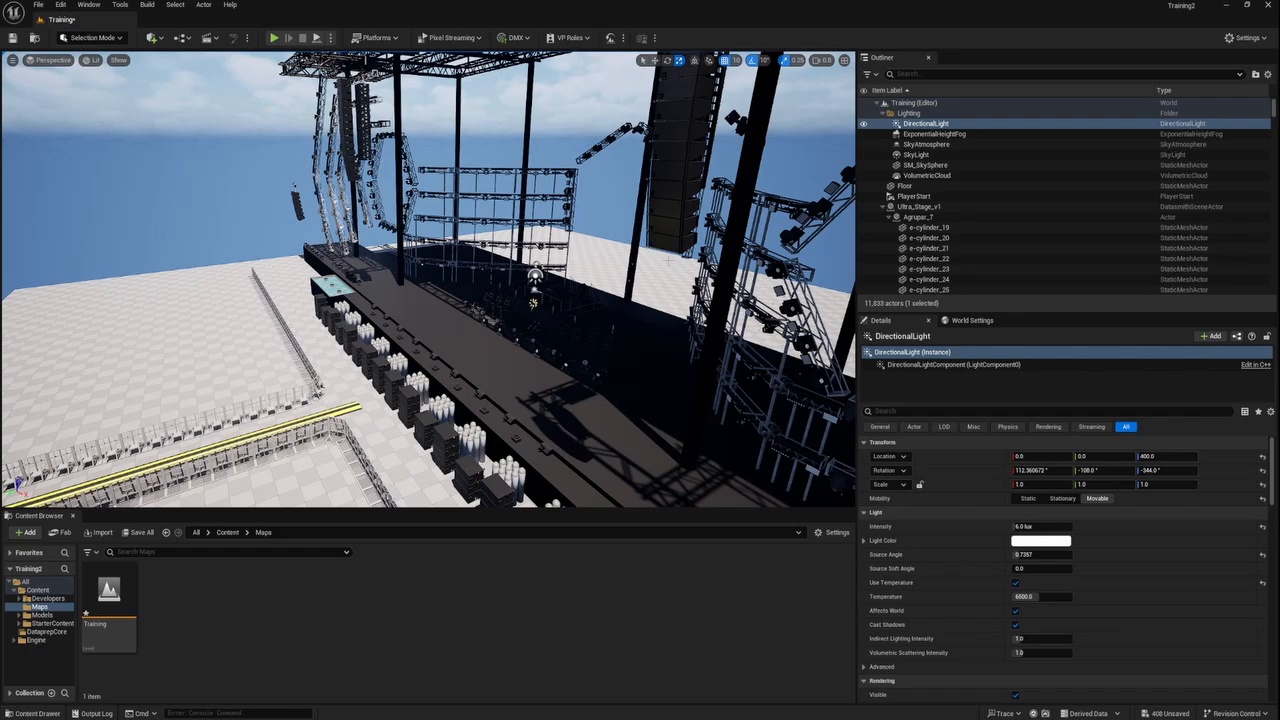
right_click(565, 354)
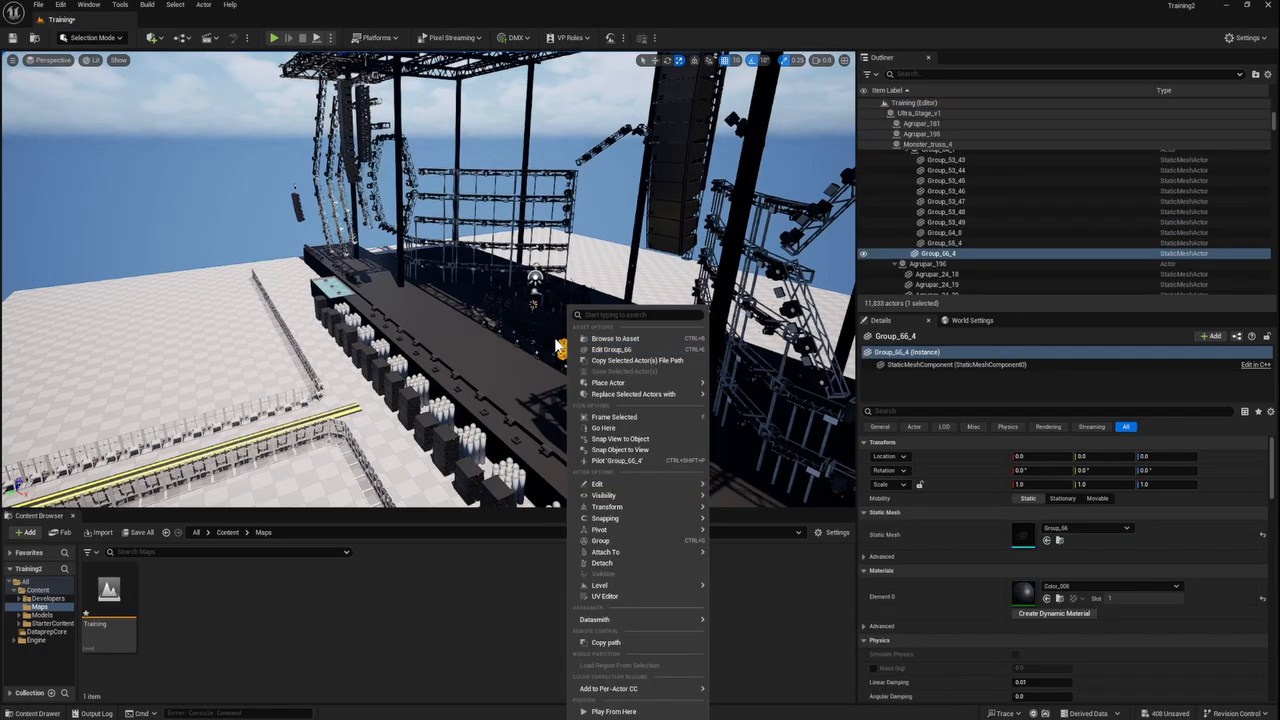
right_click_drag(546, 332, 450, 326)
key("w")
key("s")
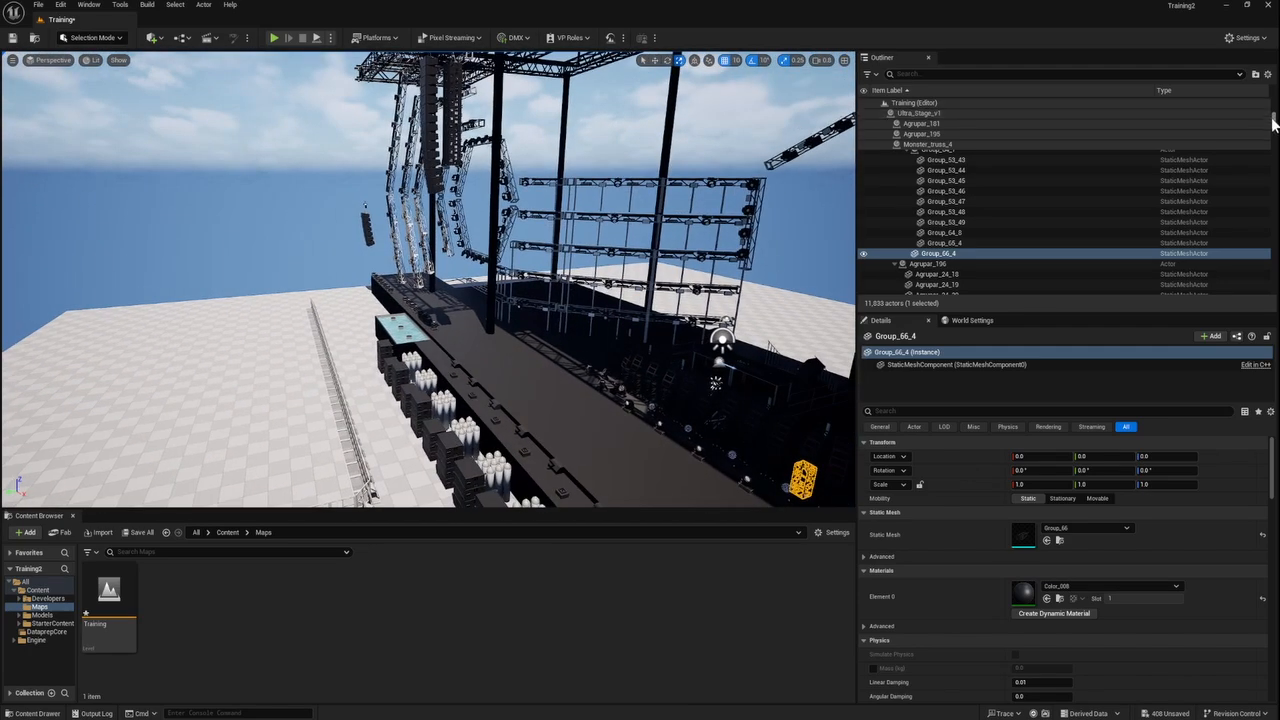
Return to the start of the Outliner, collapse the Ultra_Stage_v1 hierarchy and select the PlayerStart actor.
scroll(900, 160, "up", 10)
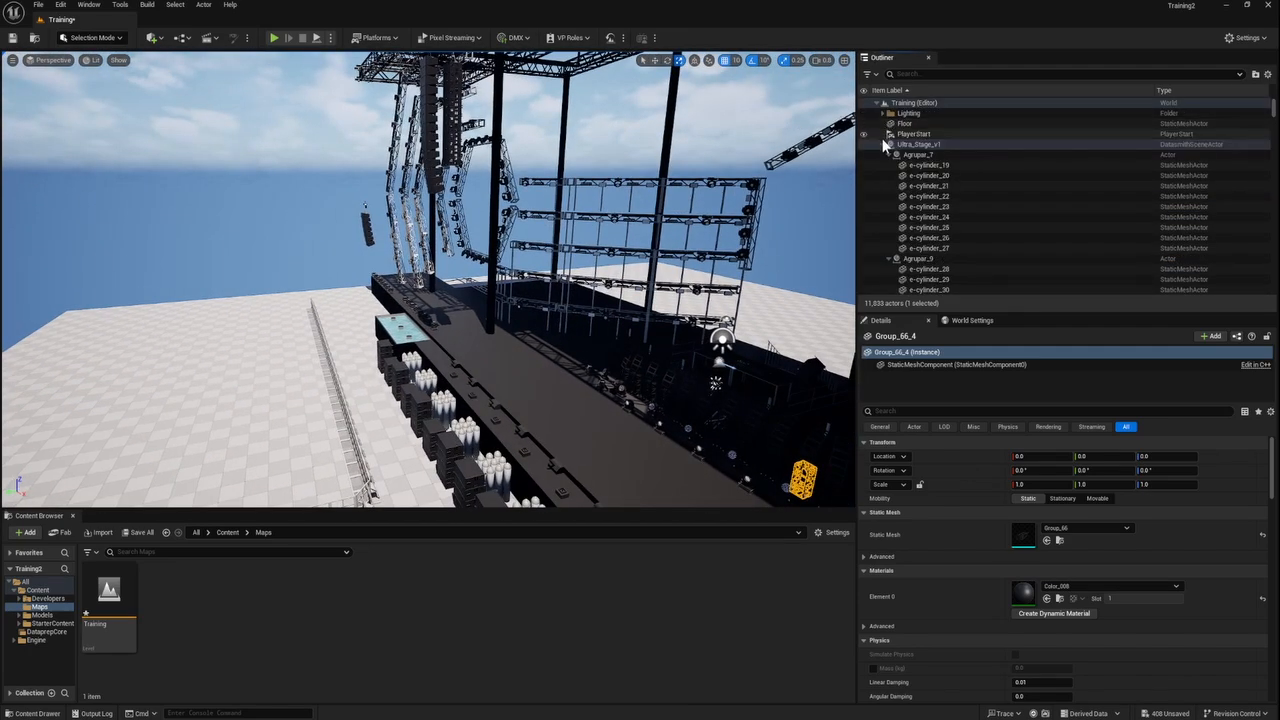
left_click(881, 143)
left_click(876, 133)
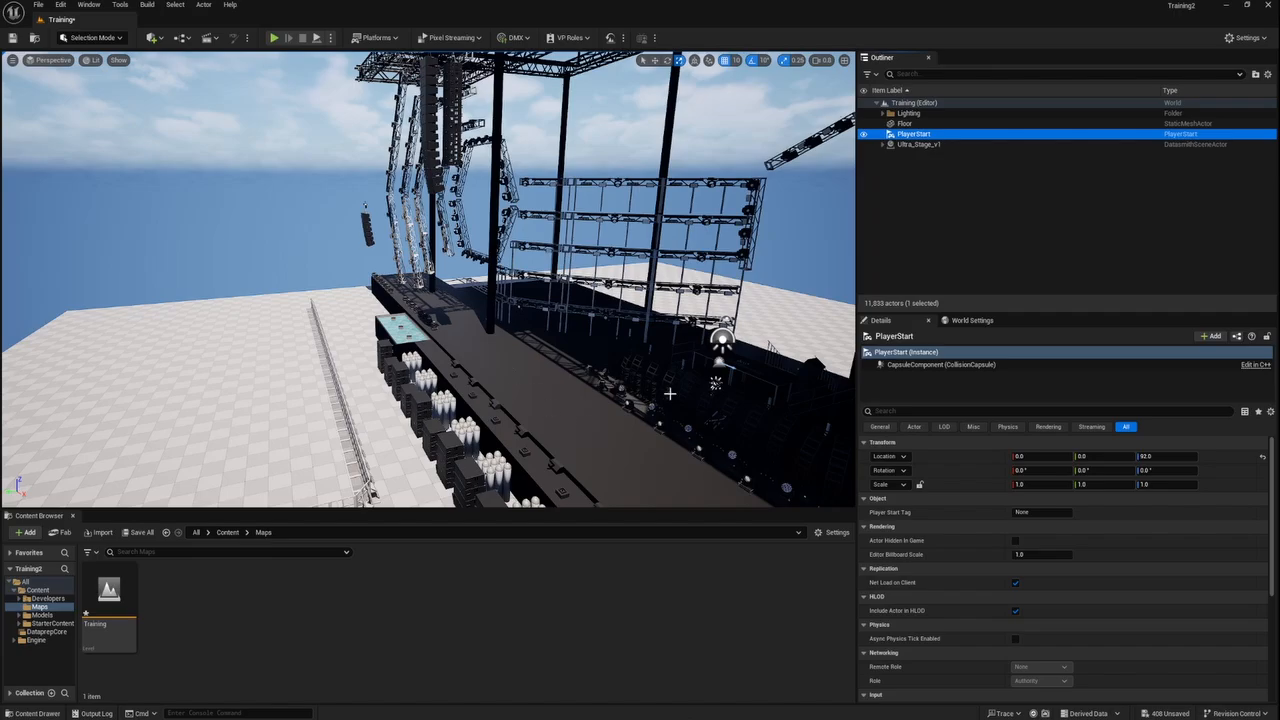
Move the PlayerStart to the front of the stage by setting its location to X 36, Y 2495 and Z 518.
key("s")
right_click_drag(695, 396, 602, 396)
key("w")
key("a")
key("d")
key("s")
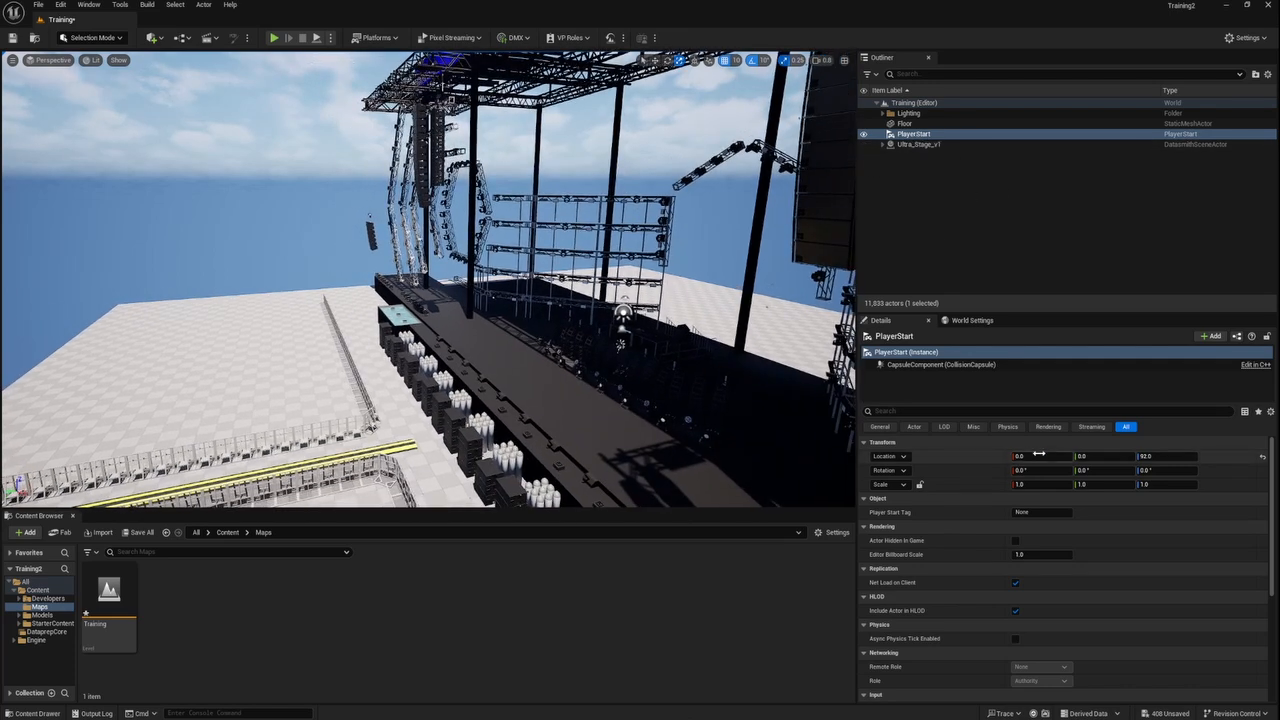
left_click_drag(1043, 457, 1005, 457)
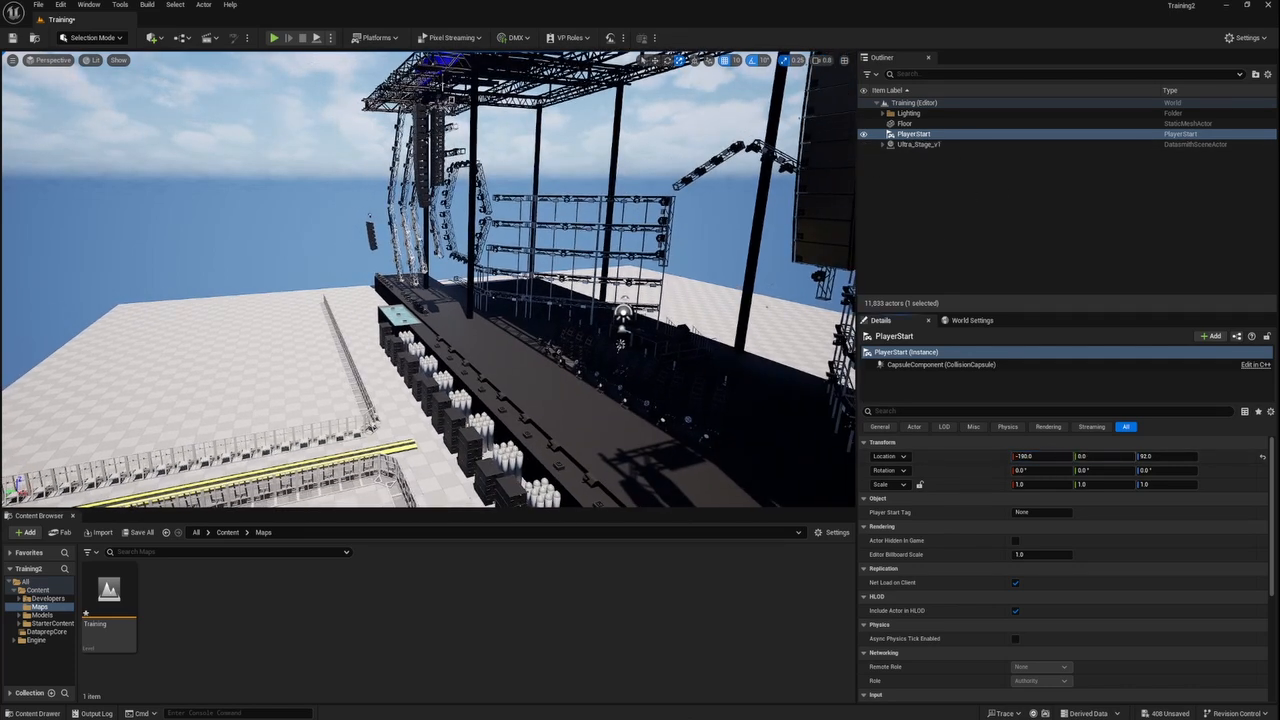
left_click_drag(1103, 457, 1040, 457)
double_click(1050, 138)
right_click_drag(708, 275, 853, 286)
key("s")
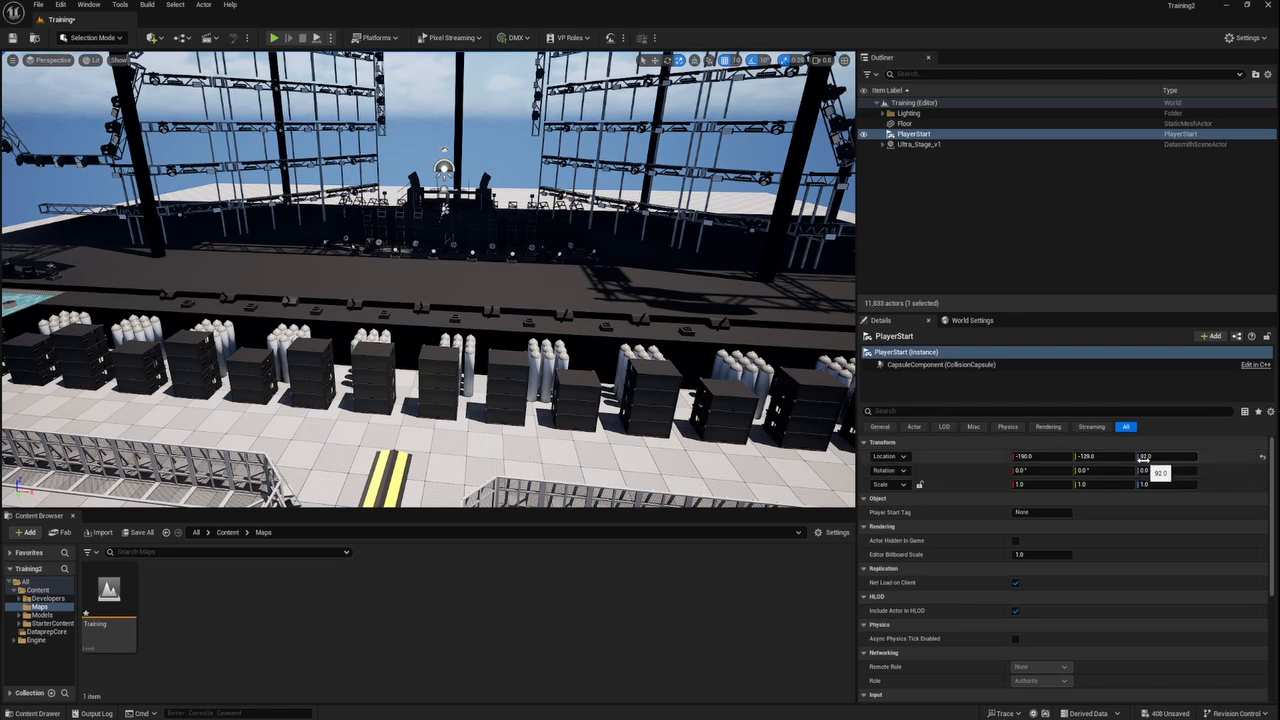
left_click_drag(1145, 458, 1186, 458)
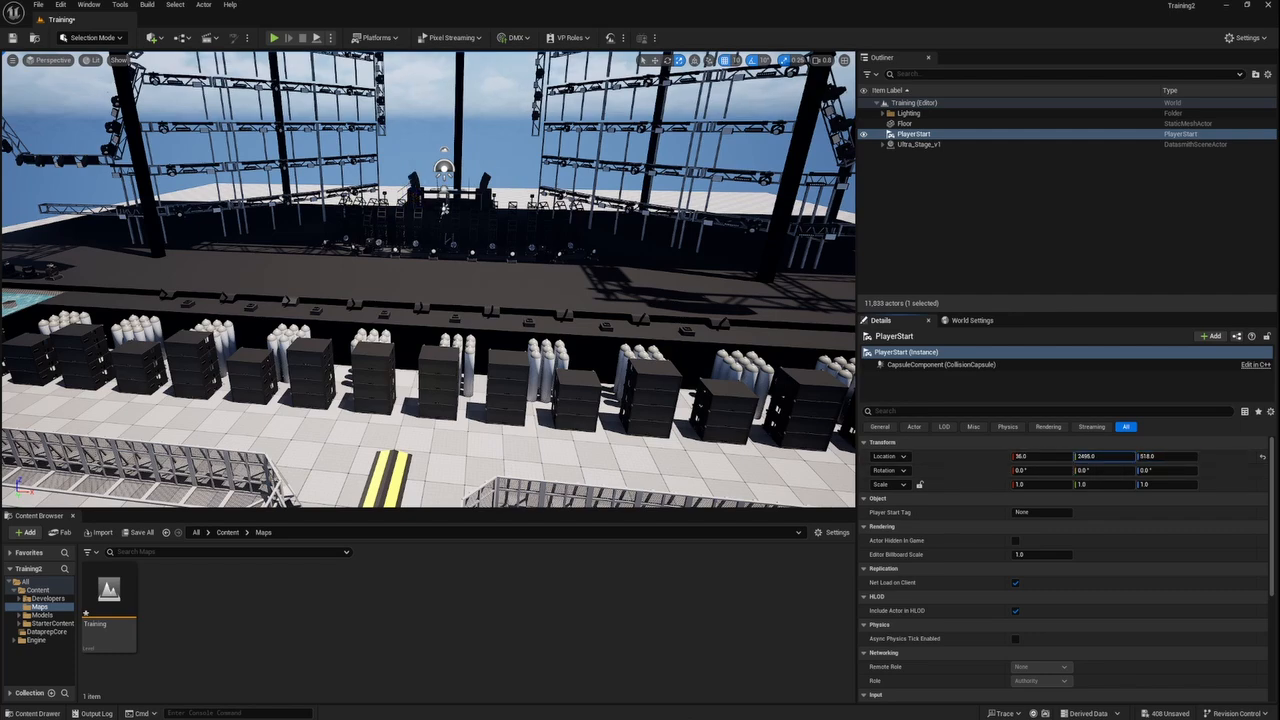
Rotate the PlayerStart to -92° about Z and 1° about Y, and set its Y location to 4410.
right_click_drag(487, 294, 300, 325)
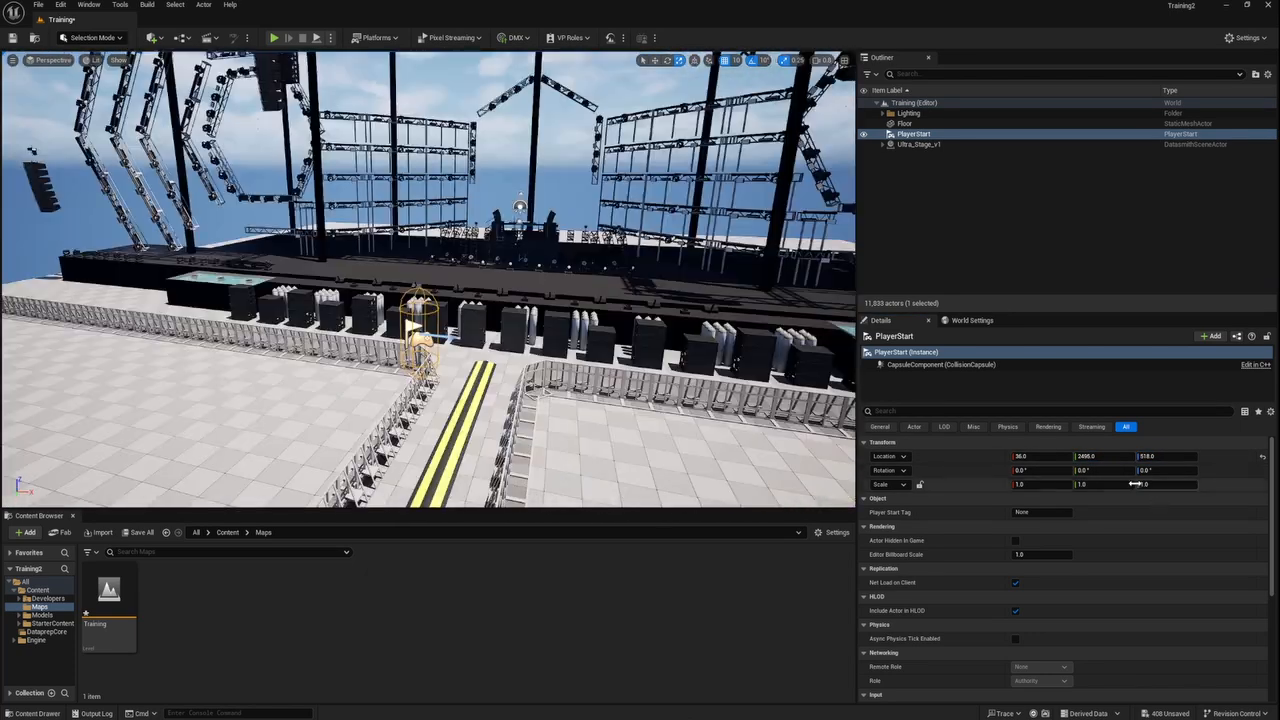
left_click_drag(1152, 471, 1110, 471)
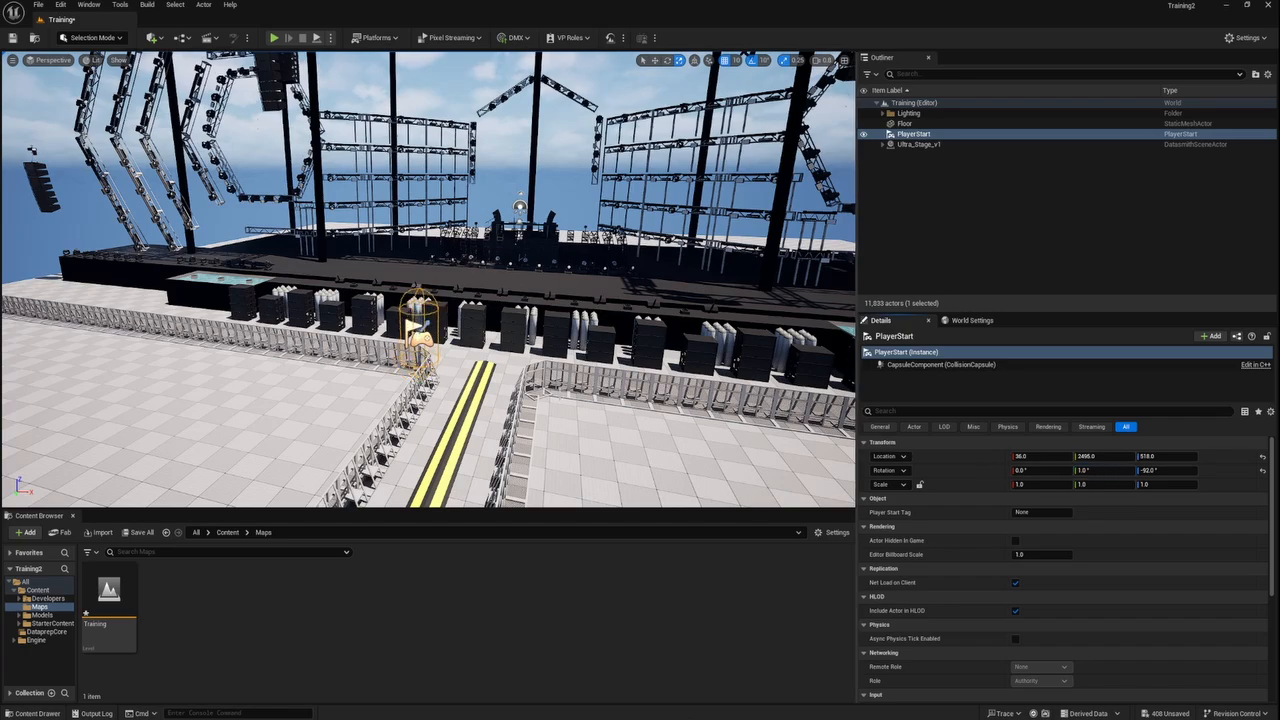
key("s")
mouse_move(560, 310)
right_mouse_down()
mouse_move(556, 296)
mouse_move(572, 298)
right_mouse_up()
mouse_move(1110, 456)
left_mouse_down()
mouse_move(1150, 456)
mouse_move(1122, 461)
left_mouse_up()
Fly around the front of the stage to examine the imported model.
right_click_drag(600, 300, 385, 335)
key("s")
right_click_drag(170, 335, 125, 339)
right_click_drag(73, 293, 349, 287)
key("w")
key("s")
key("w")
key("a")
key("d")
key("s")
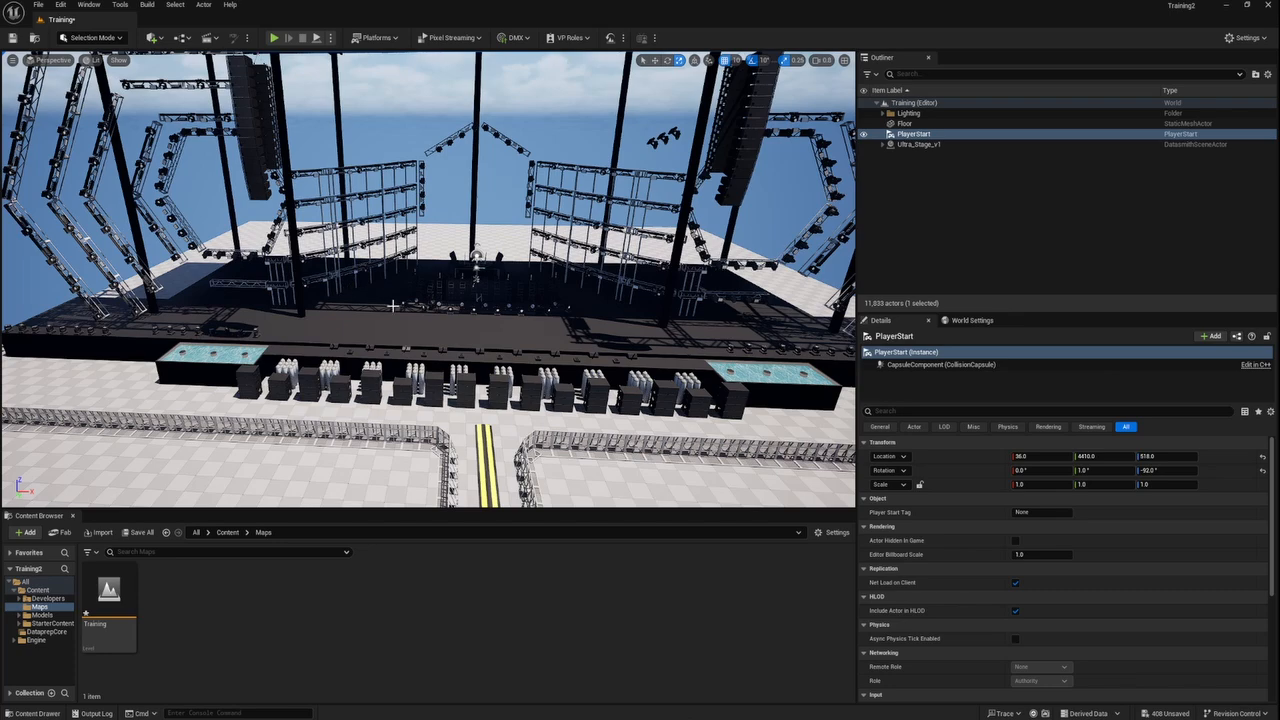
Select the large white enclosure mesh at the back of the stage and open its 0129_WhiteSmoke material for editing.
right_click_drag(403, 321, 396, 240)
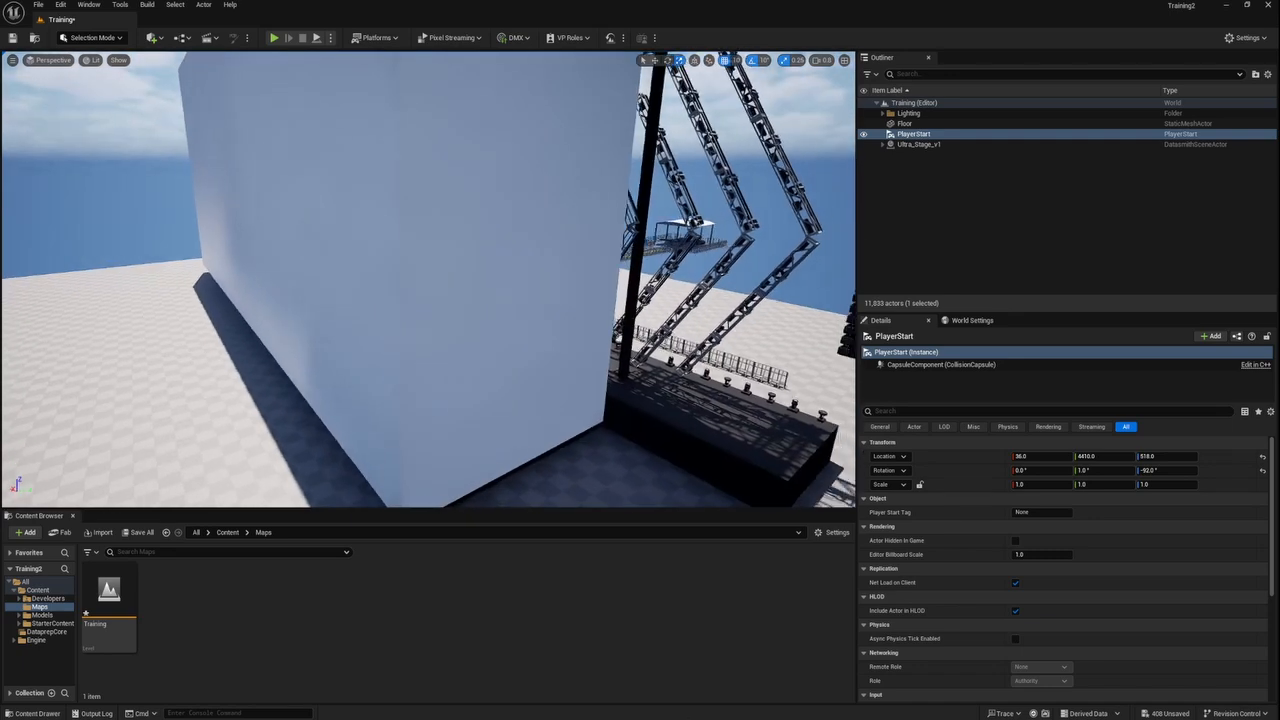
mouse_move(401, 319)
right_mouse_down()
mouse_move(304, 291)
mouse_move(383, 333)
right_mouse_up()
key("d")
key("s")
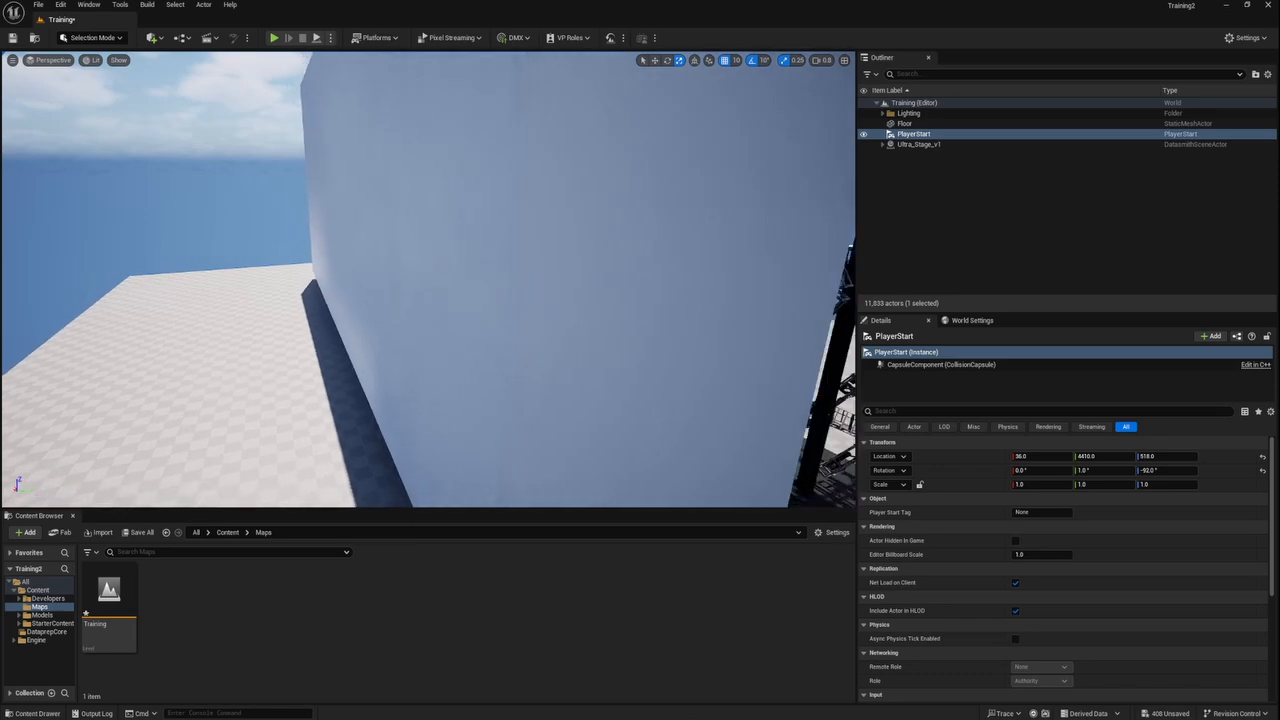
key("s")
right_click_drag(444, 130, 524, 132)
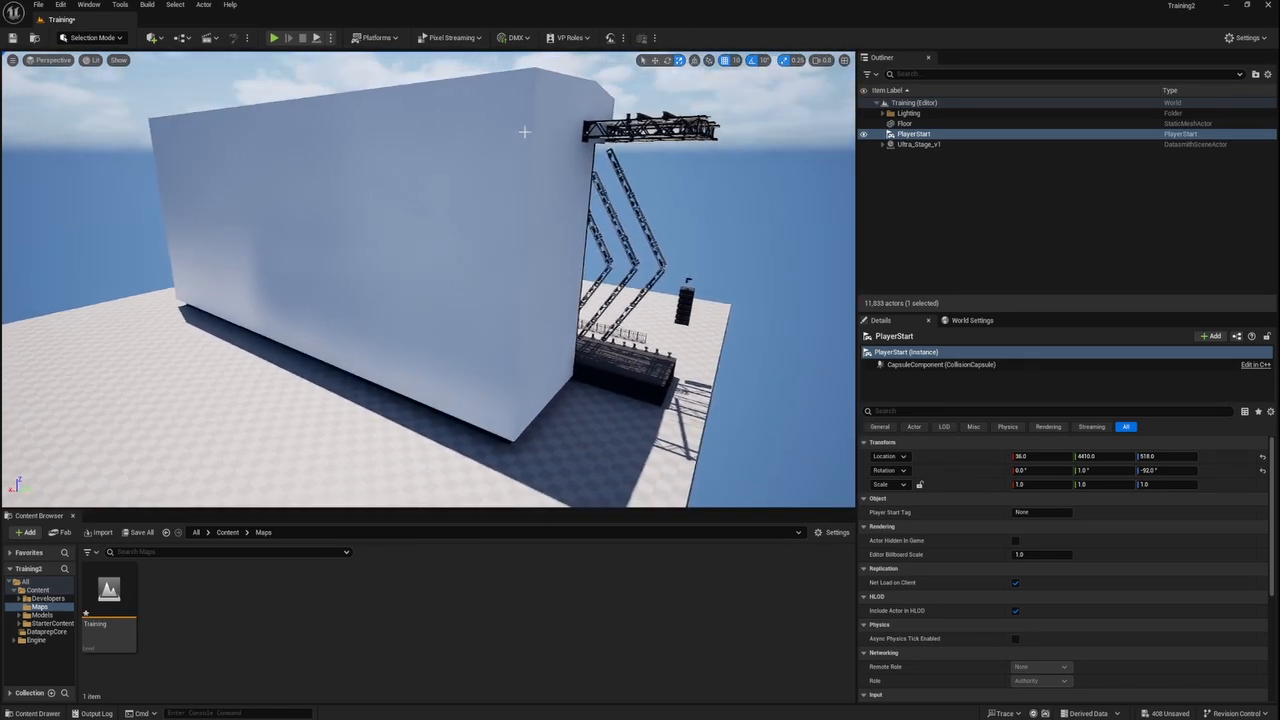
left_click(524, 132)
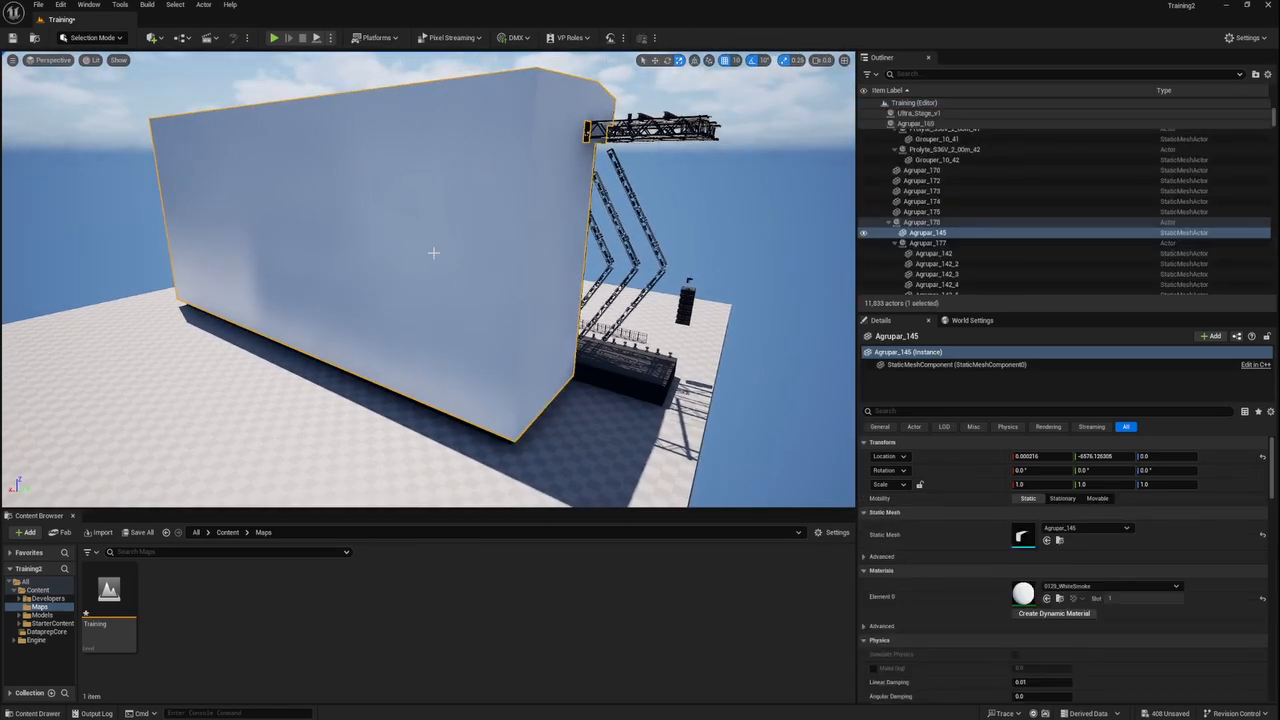
double_click(1025, 595)
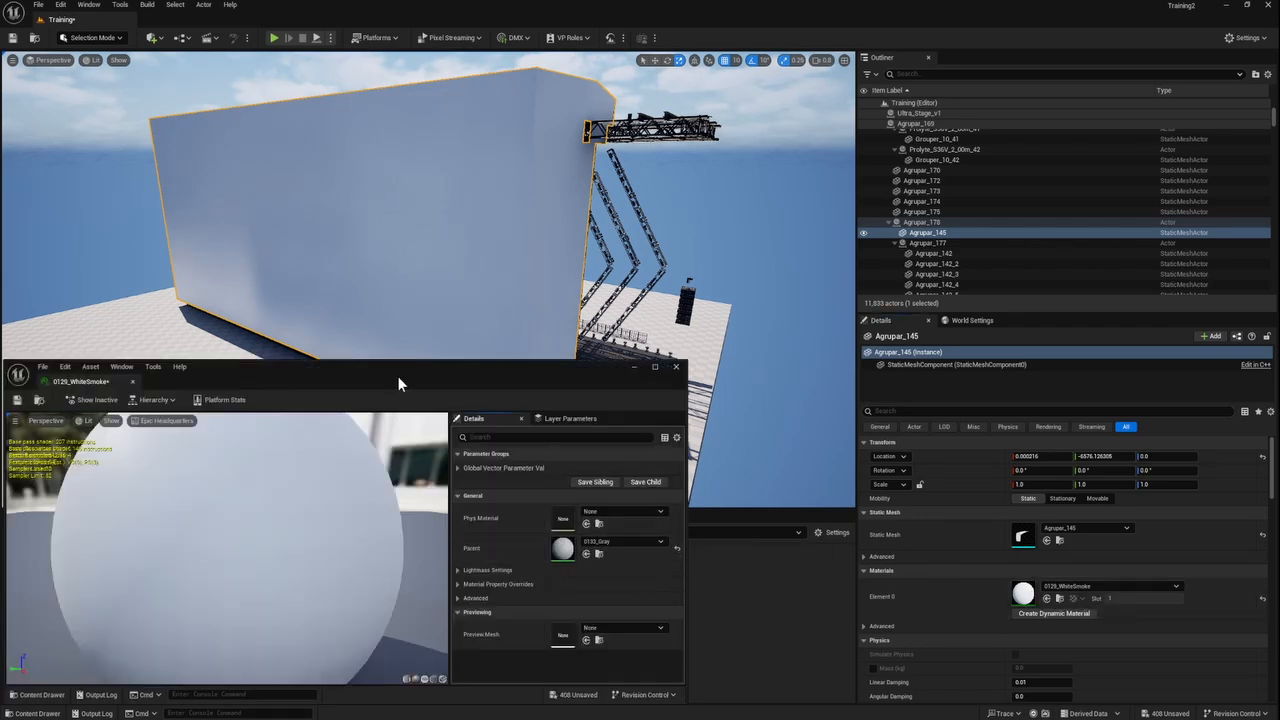
left_click_drag(398, 375, 673, 112)
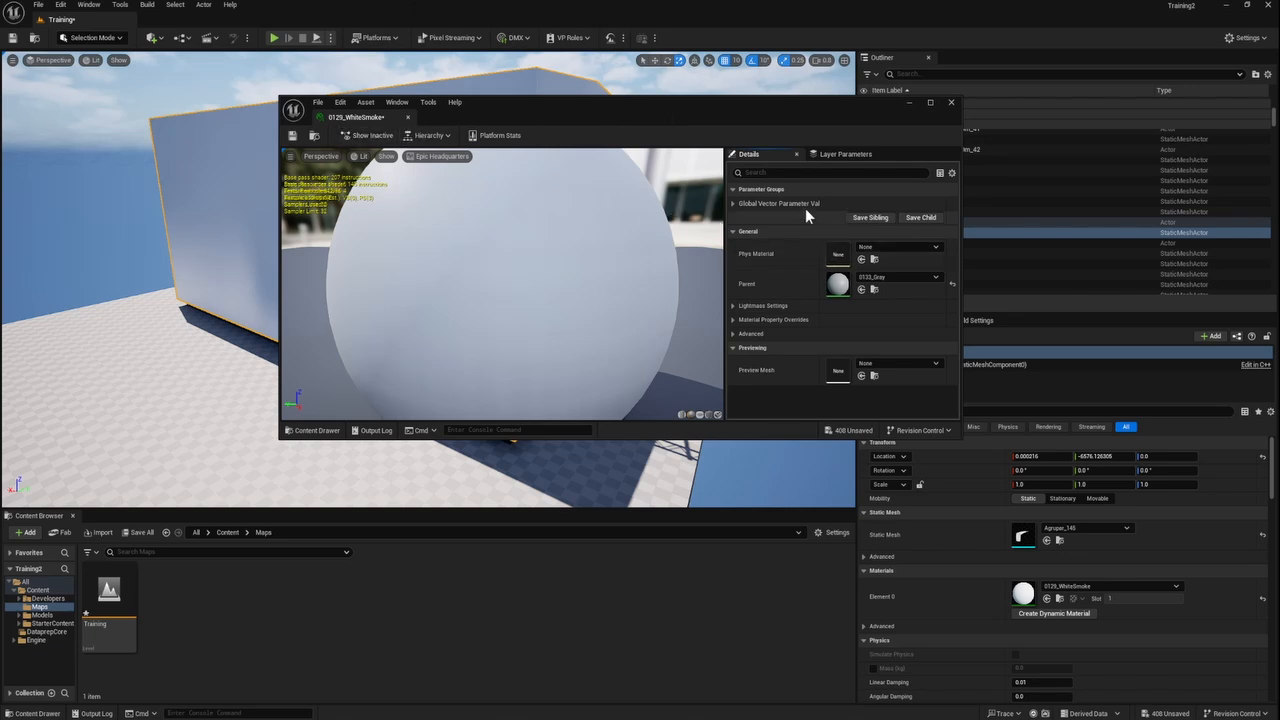
Open the parent material 0133_Gray, enable Two Sided, save it and close the material editor.
double_click(837, 286)
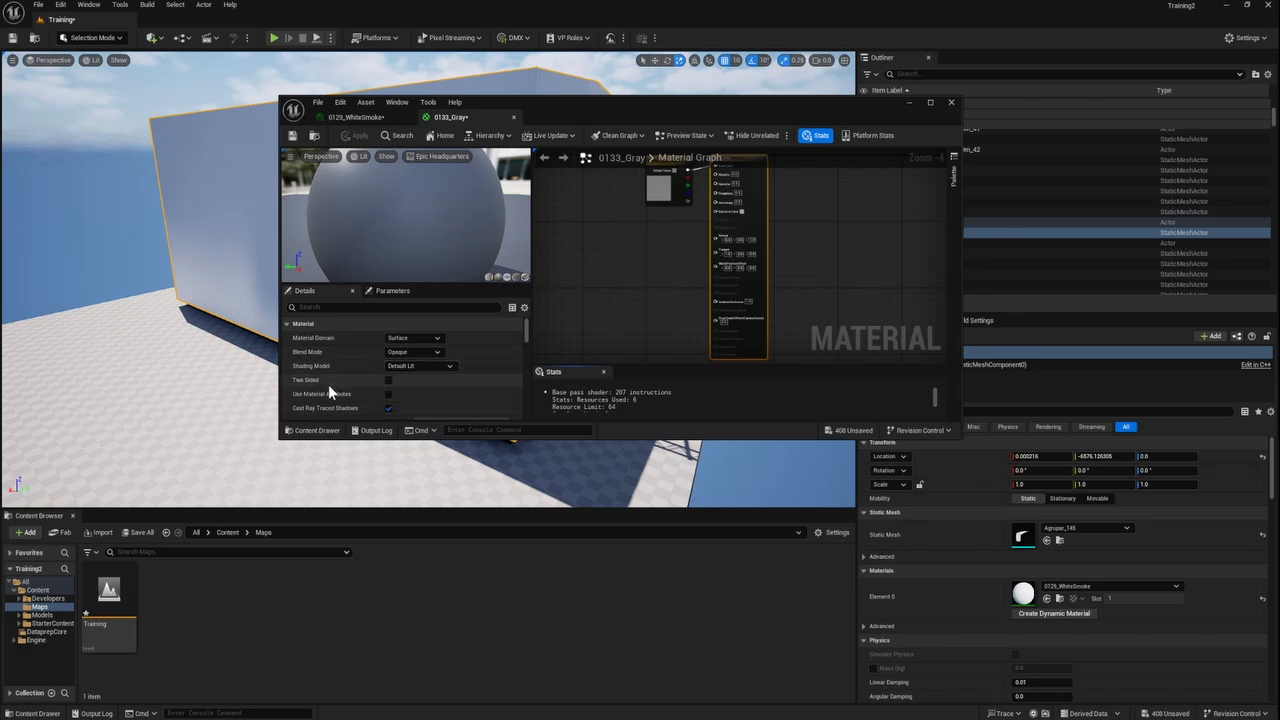
left_click(389, 380)
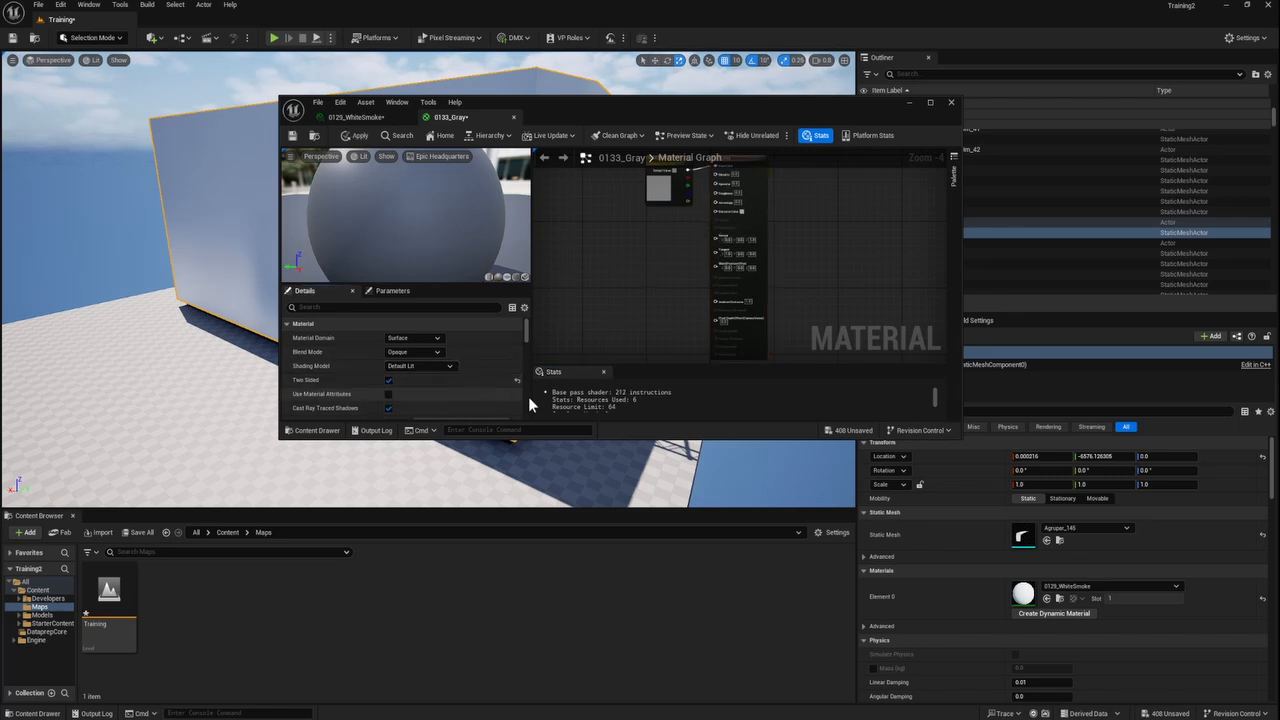
left_click(666, 176)
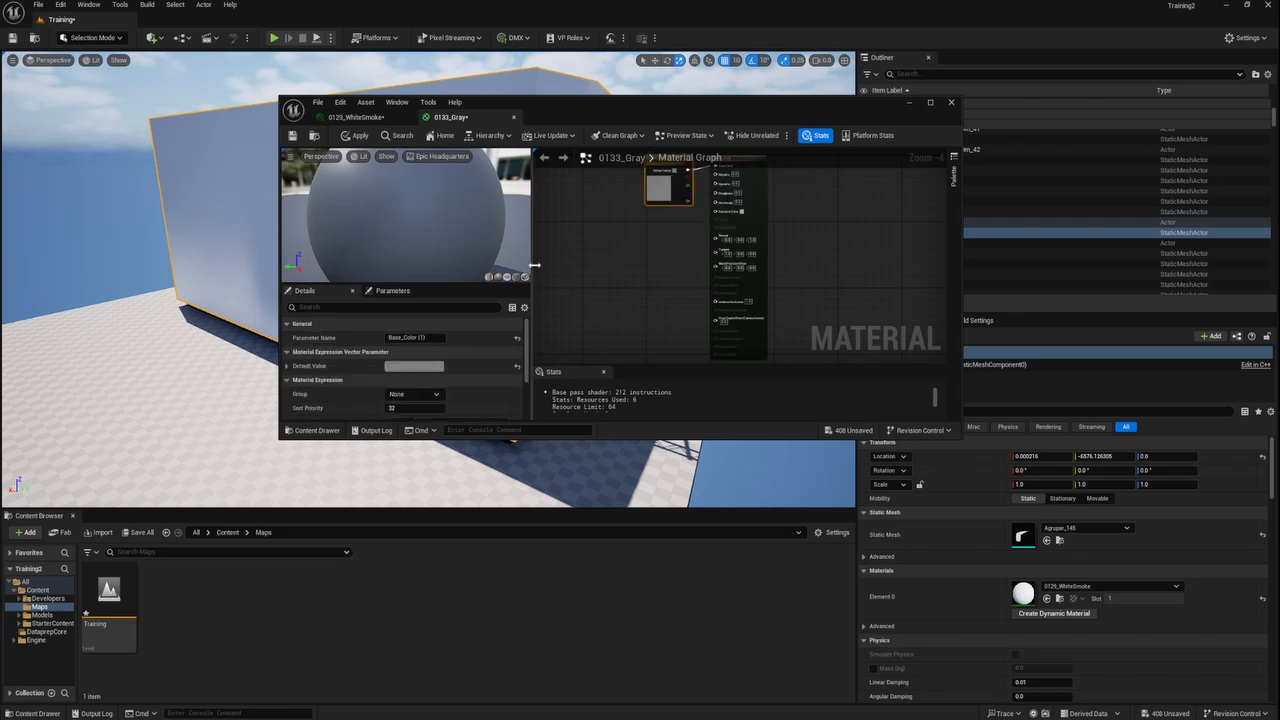
left_click(763, 198)
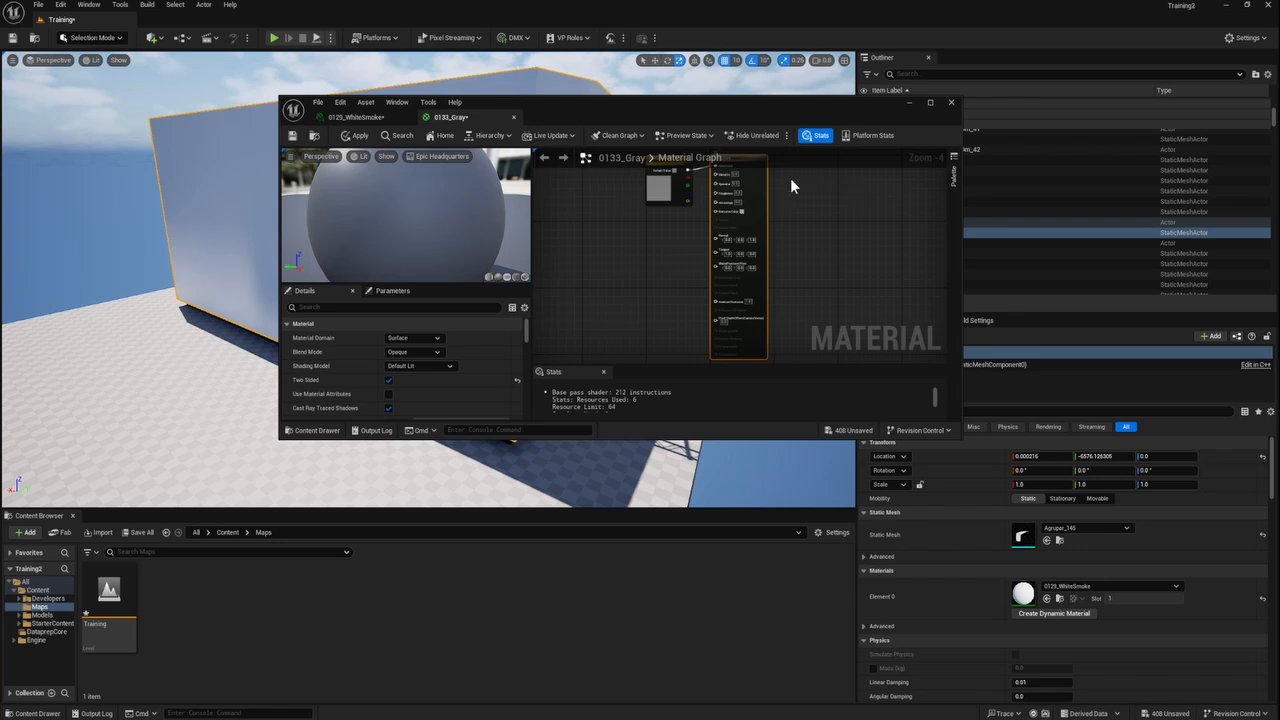
right_click_drag(791, 183, 800, 243)
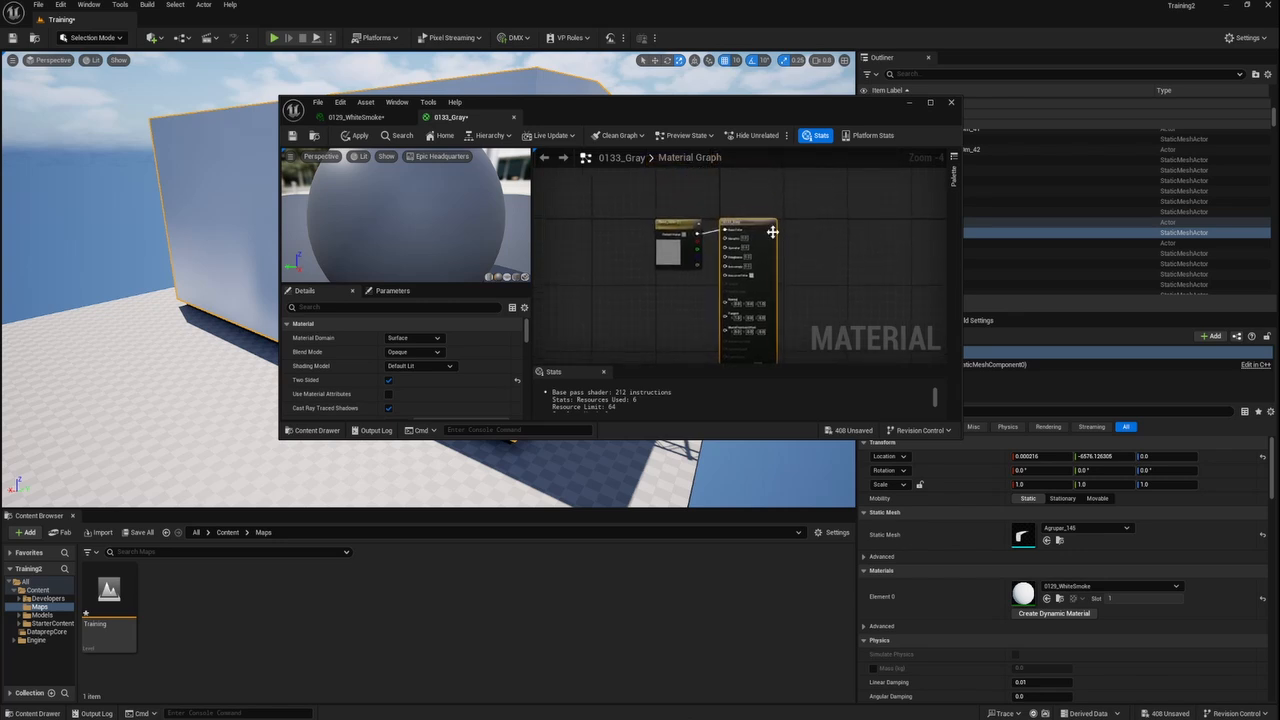
left_click(389, 380)
left_click(290, 137)
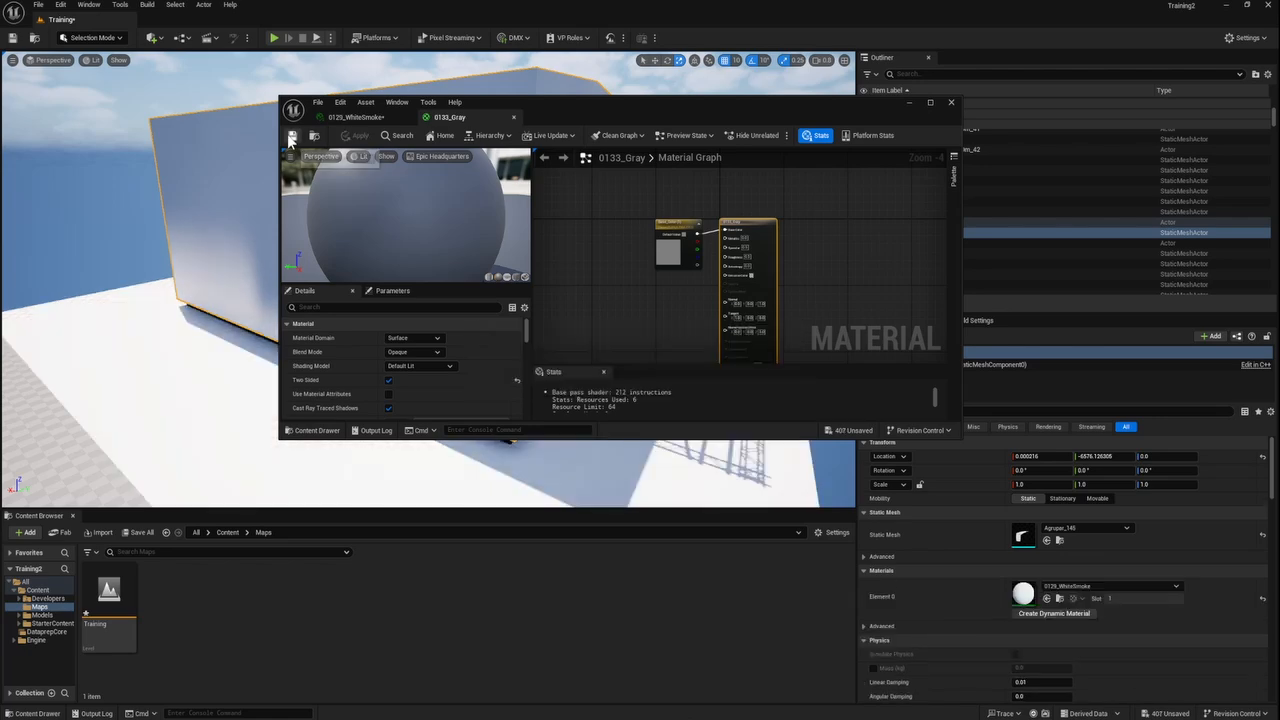
left_click(408, 118)
left_click(408, 118)
Return the view to the front of the stage and collapse the Ultra_Stage_v1 hierarchy in the Outliner.
key("w")
right_click_drag(417, 129, 374, 172)
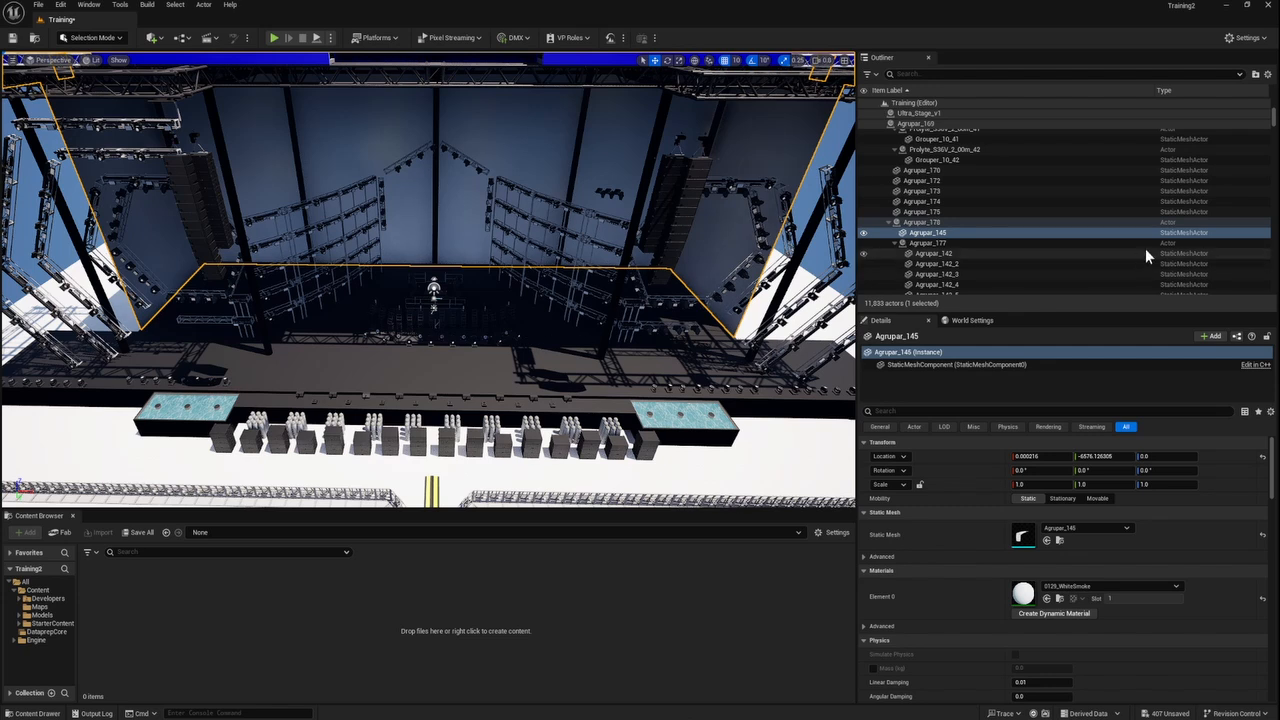
left_click_drag(1273, 117, 1272, 100)
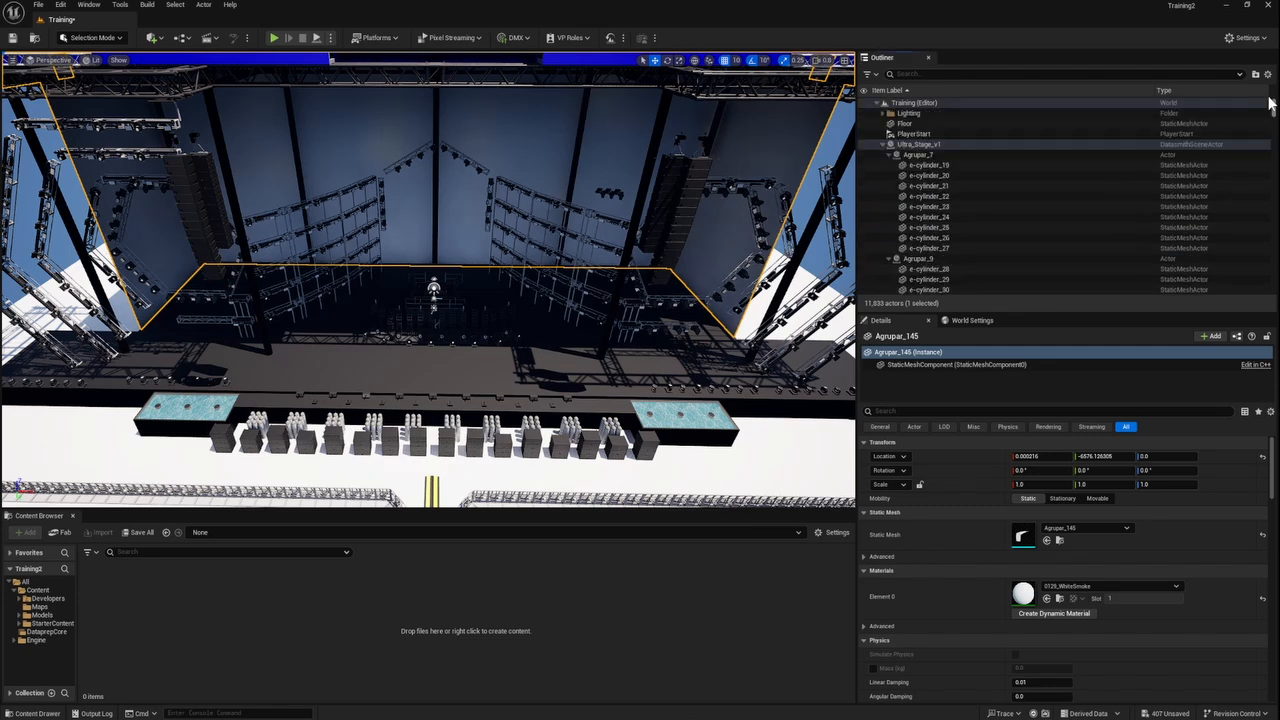
left_click(882, 144)
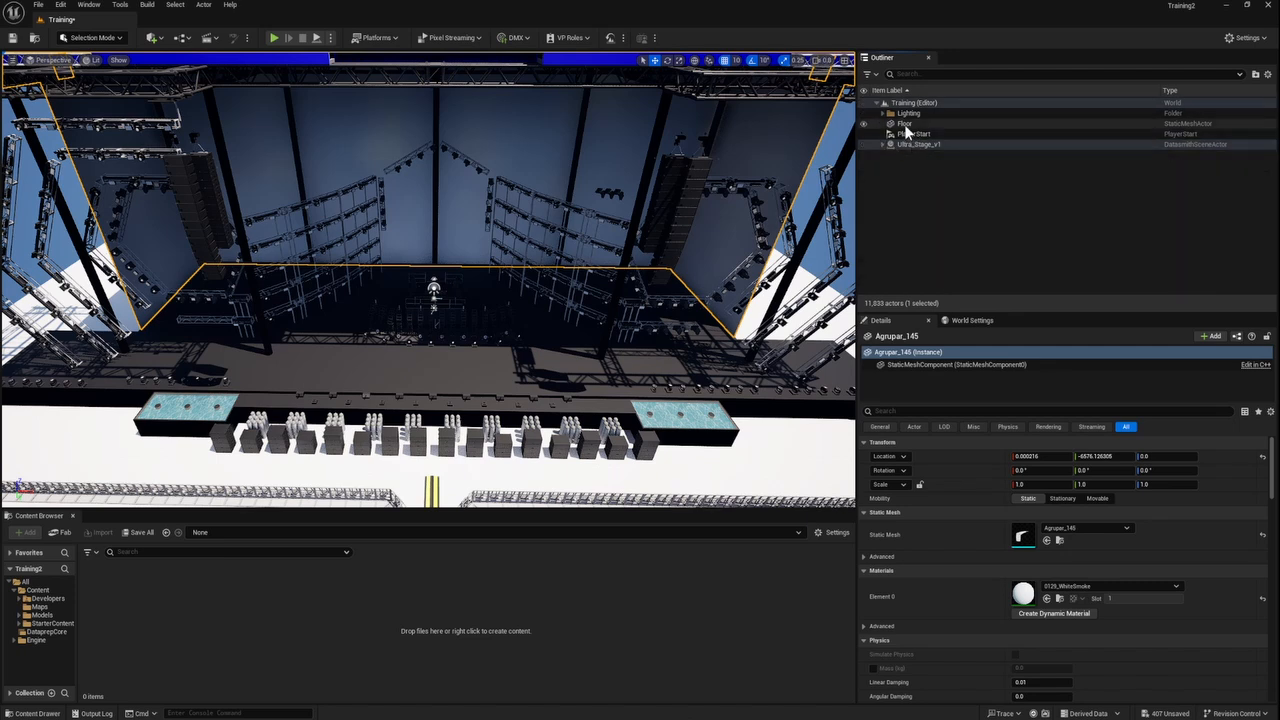
Create a folder named Model in the Outliner.
right_click(911, 185)
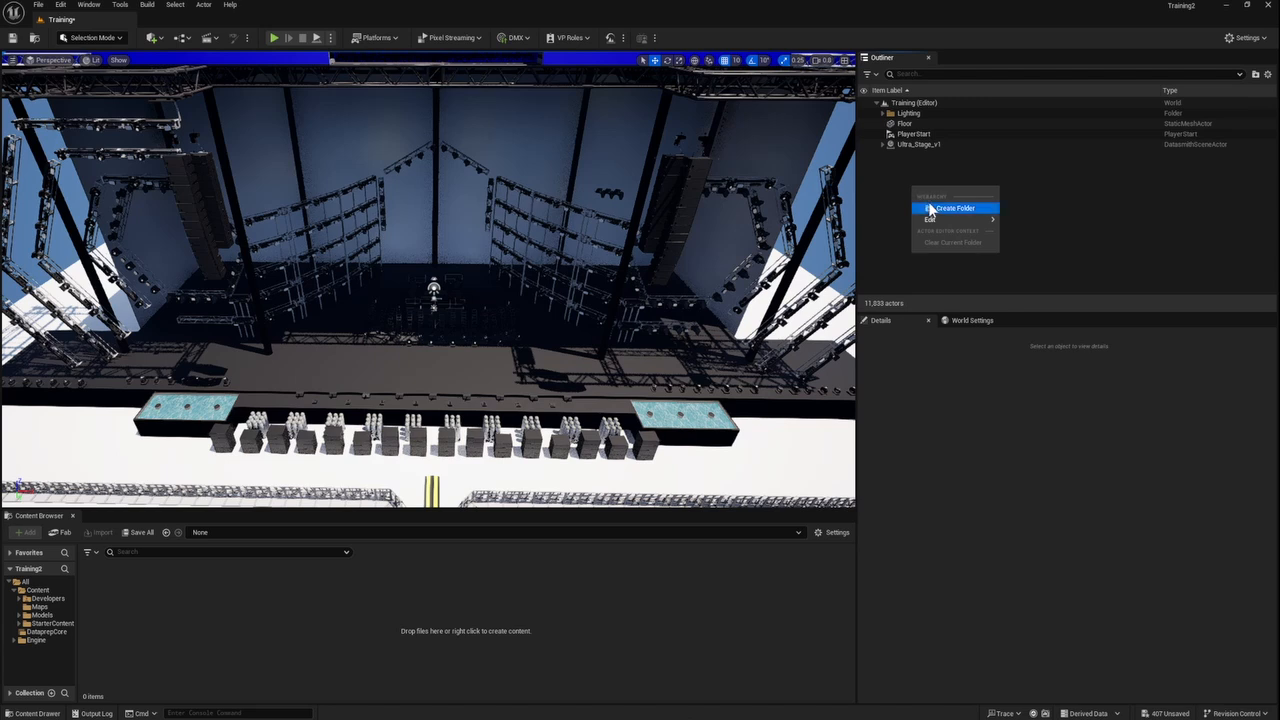
left_click(933, 209)
type("M")
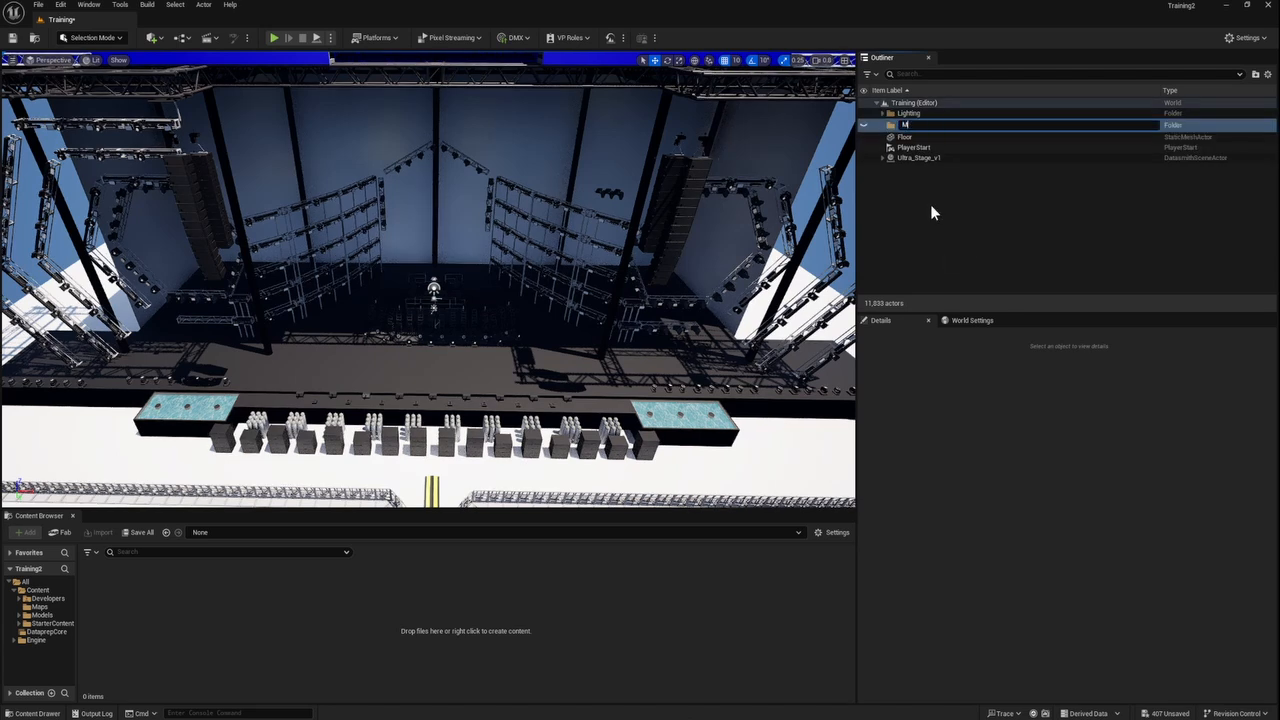
type("odel")
key("Return")
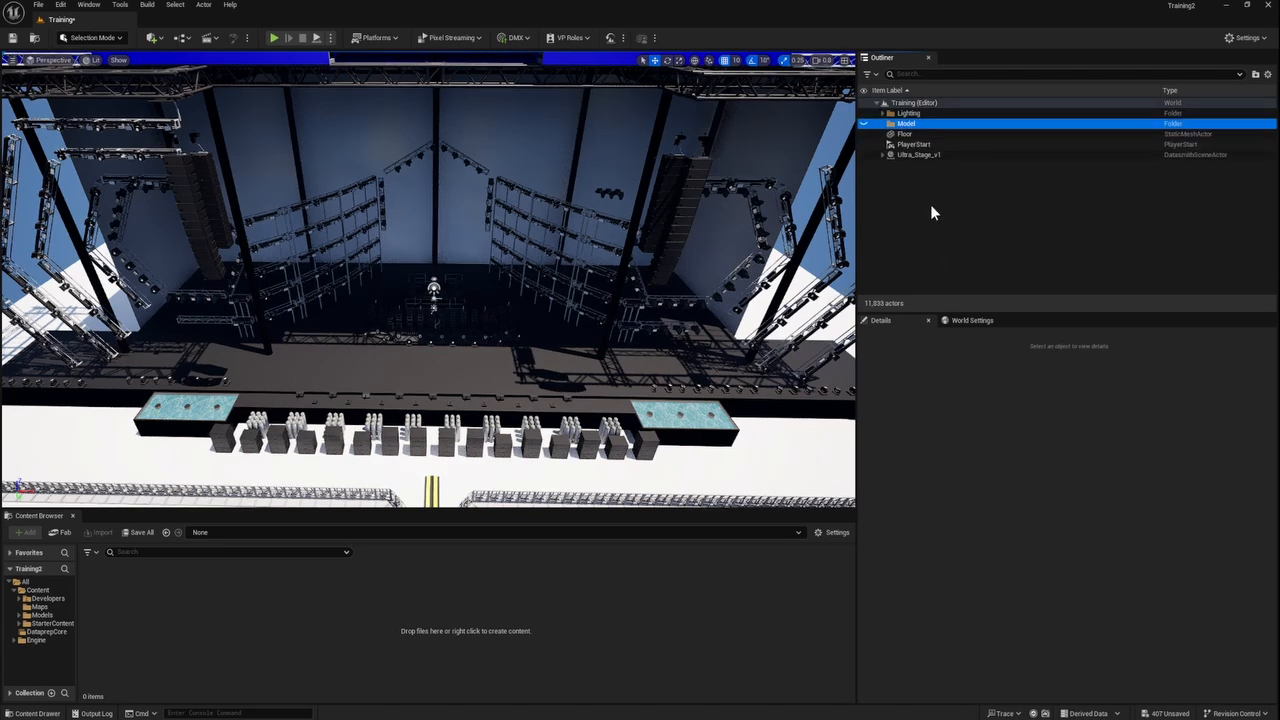
Move the Ultra_Stage_v1 actor into the Model folder and collapse the folder.
left_click(921, 196)
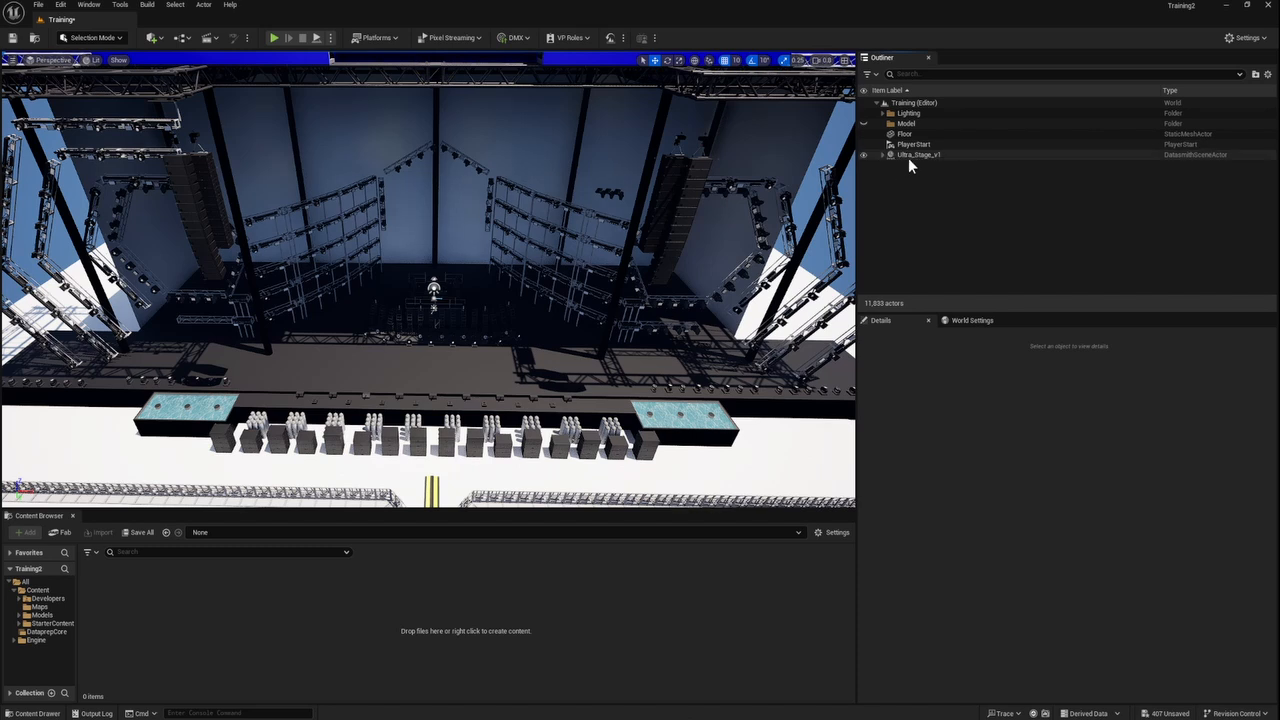
left_click_drag(917, 158, 924, 121)
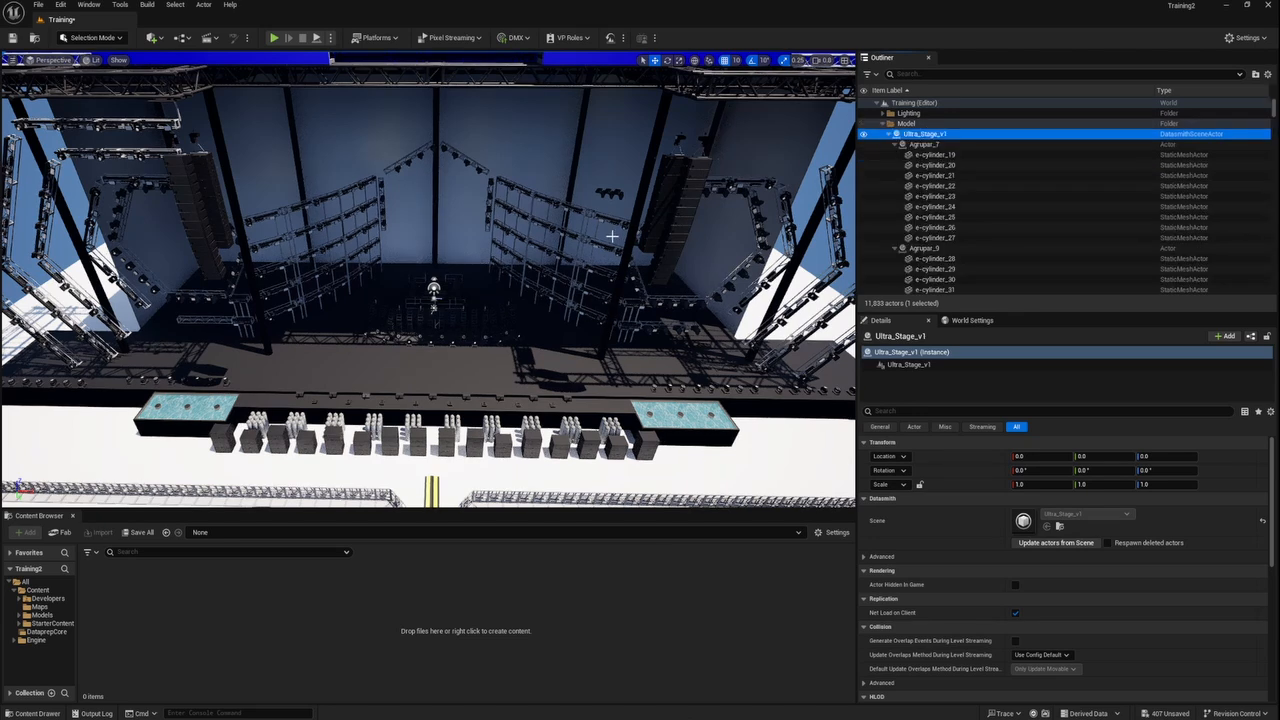
left_click(883, 125)
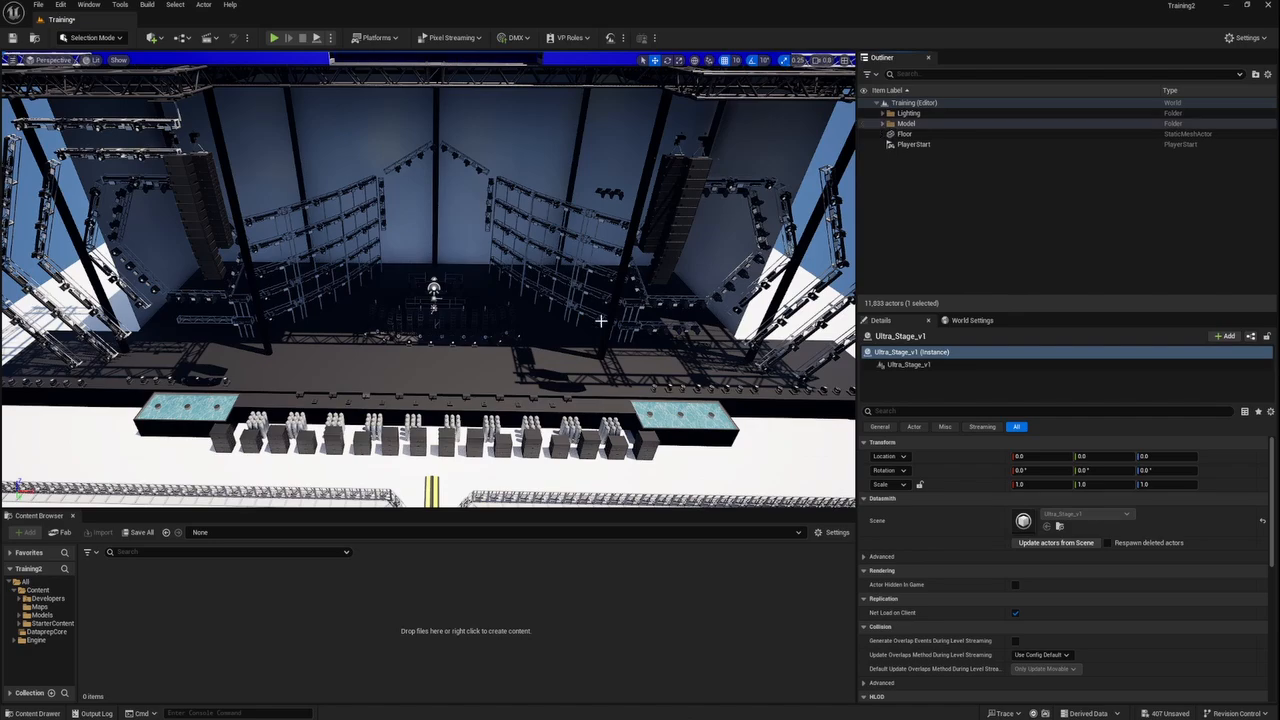
Expand the Model folder and browse the cylinder meshes under Agrupar_7, ending with e-cylinder_21 selected.
right_click_drag(601, 320, 594, 220)
right_click_drag(532, 316, 545, 365)
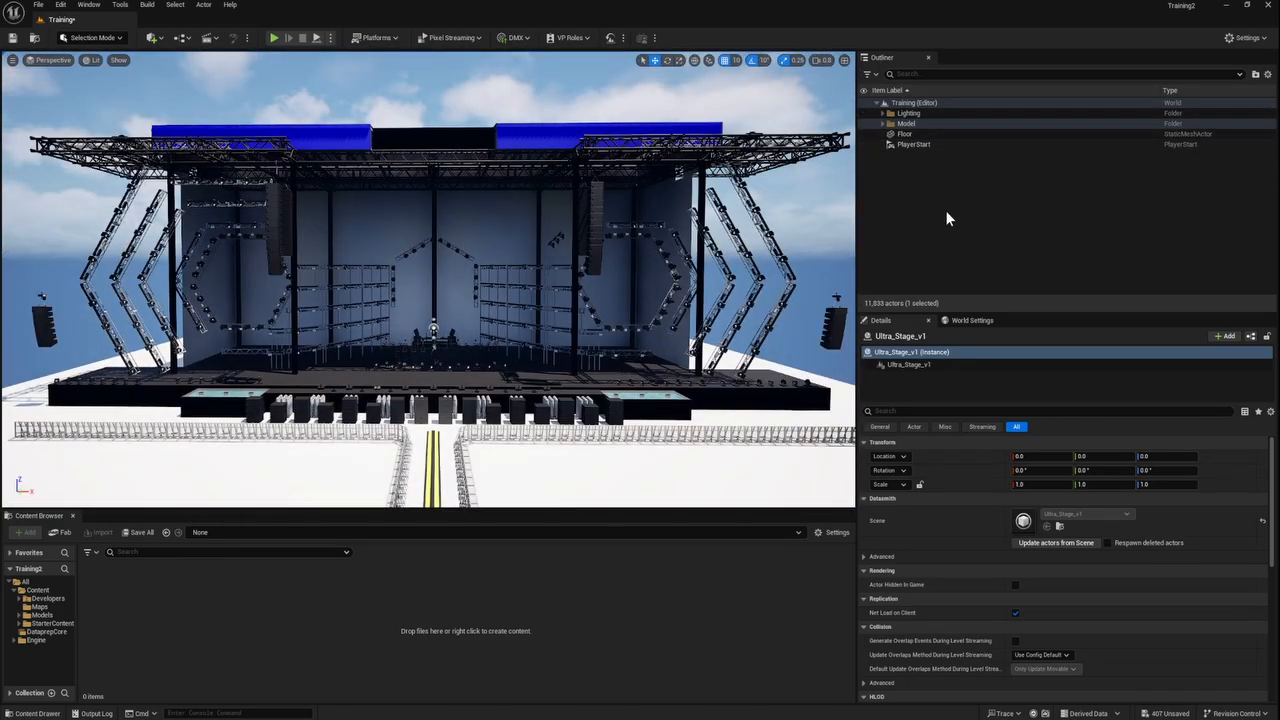
left_click(884, 123)
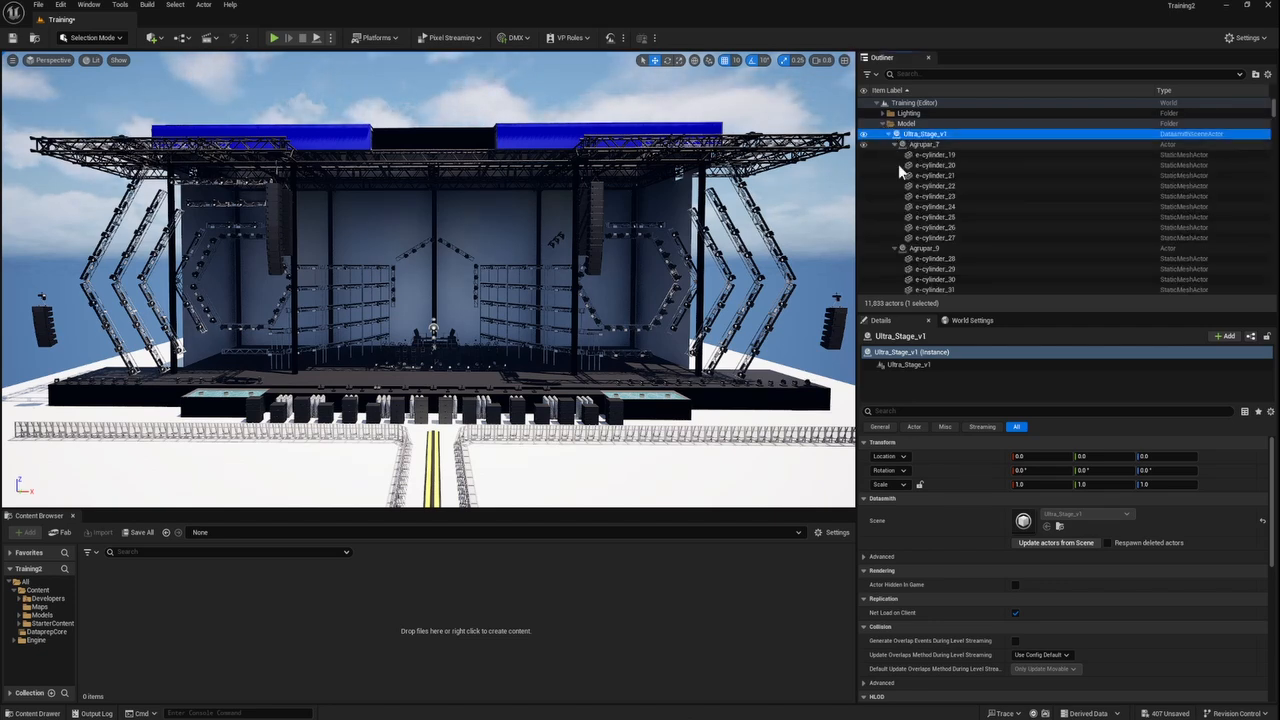
right_click_drag(610, 304, 714, 296)
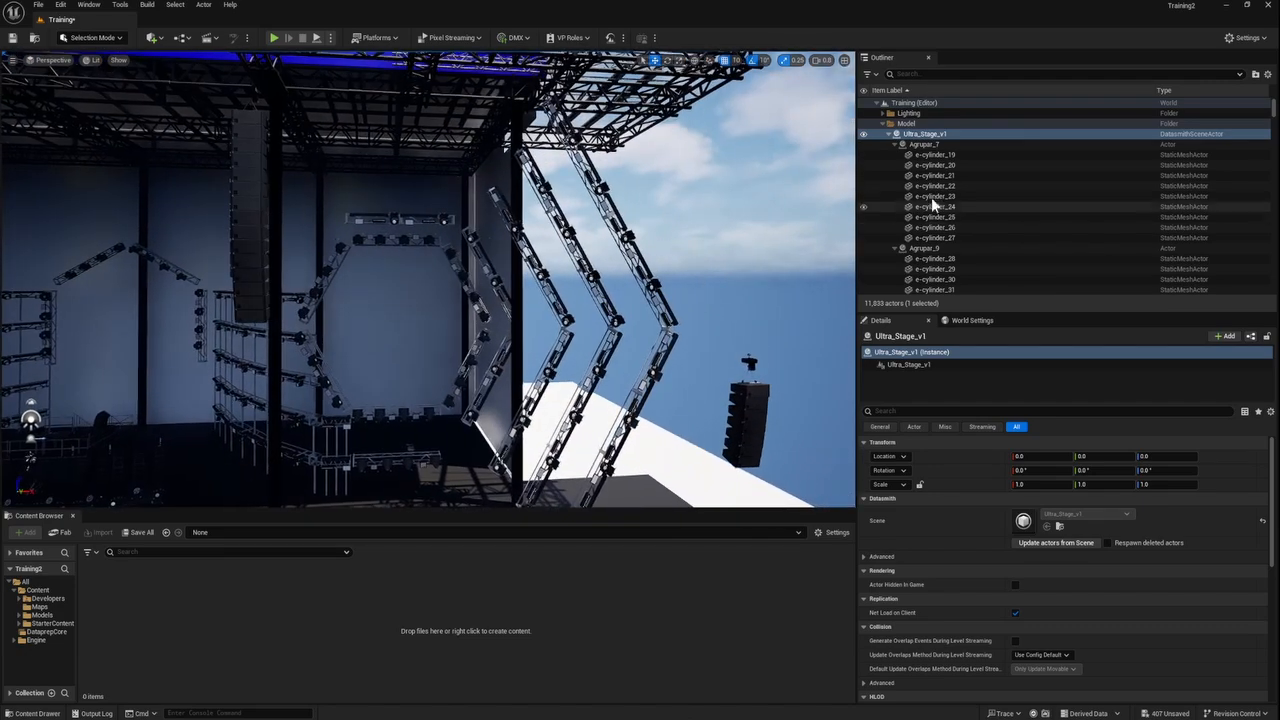
left_click(933, 197)
left_click(936, 176)
left_click(935, 217)
left_click(932, 177)
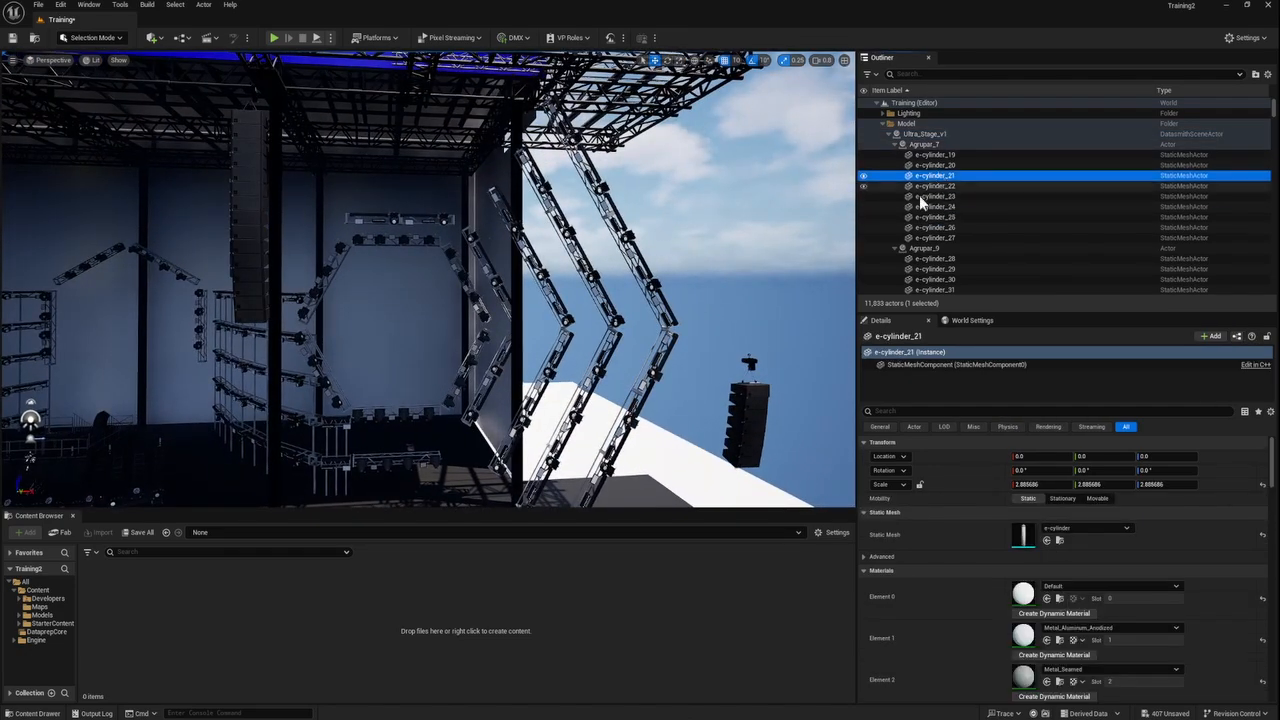
Focus the viewport on e-cylinder_21 and pull back to see where it sits on the stage.
mouse_move(476, 308)
right_mouse_down()
mouse_move(458, 322)
mouse_move(460, 300)
right_mouse_up()
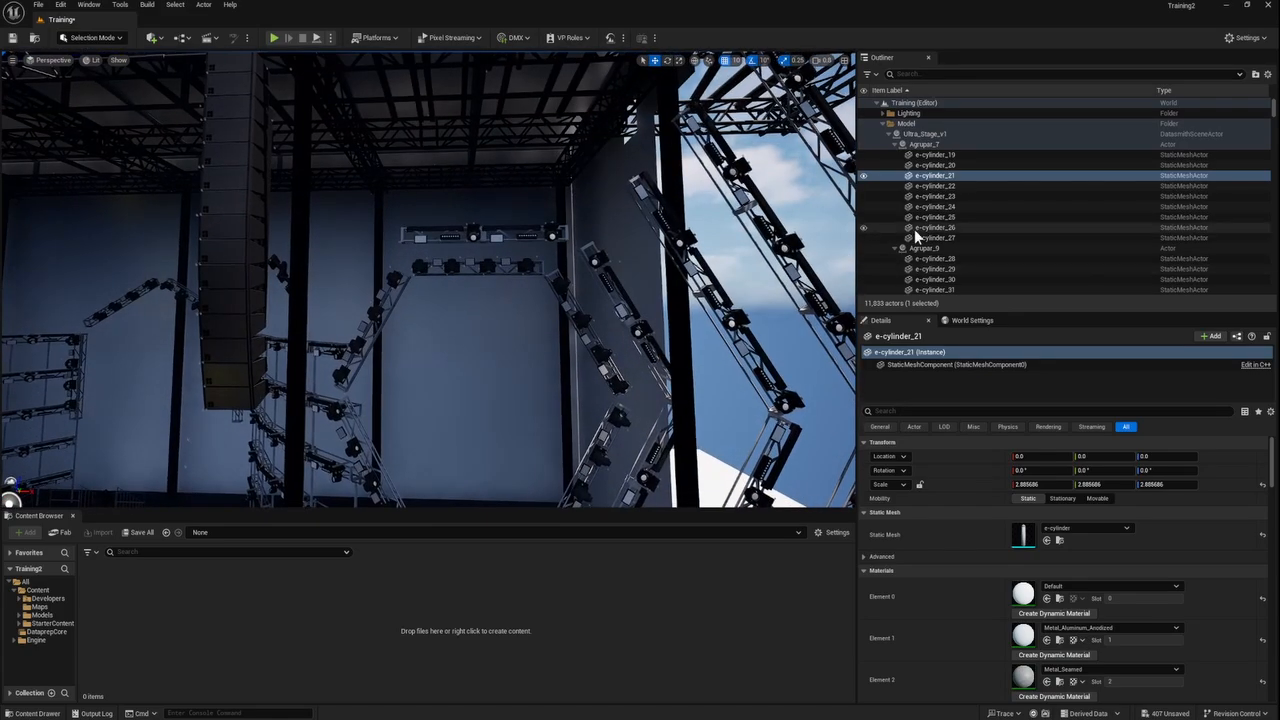
double_click(932, 176)
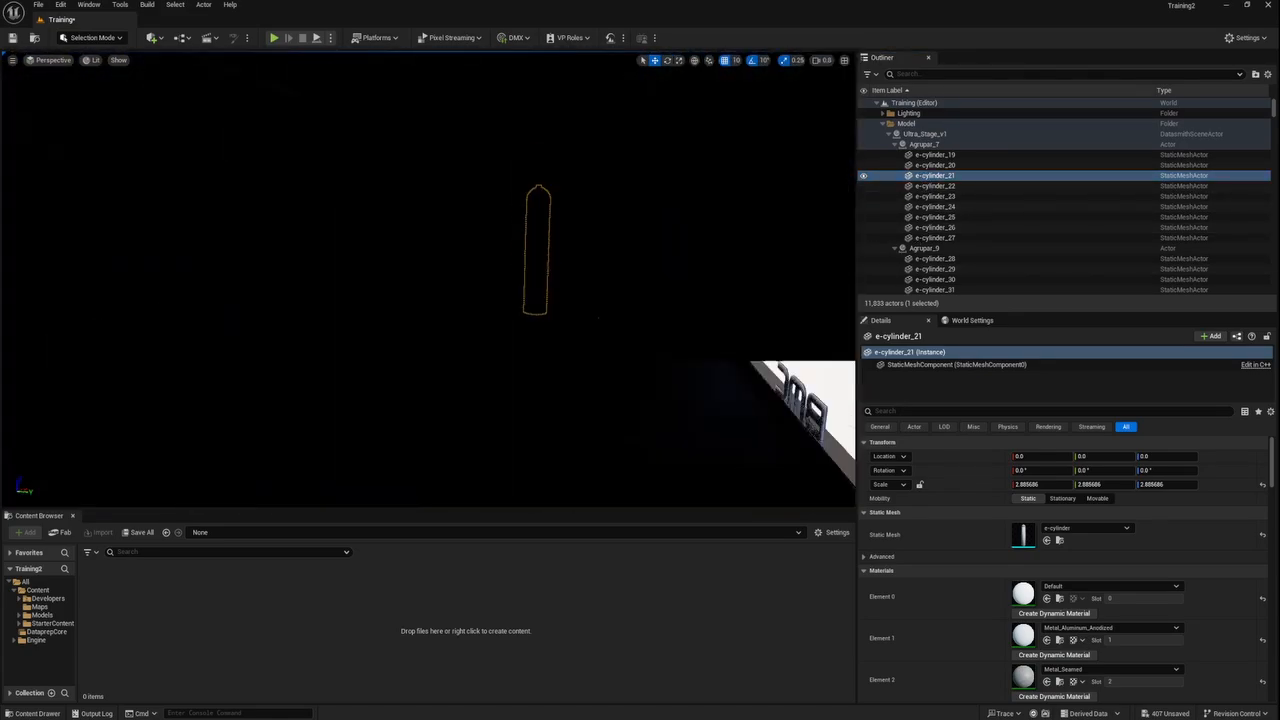
right_click_drag(540, 300, 470, 300)
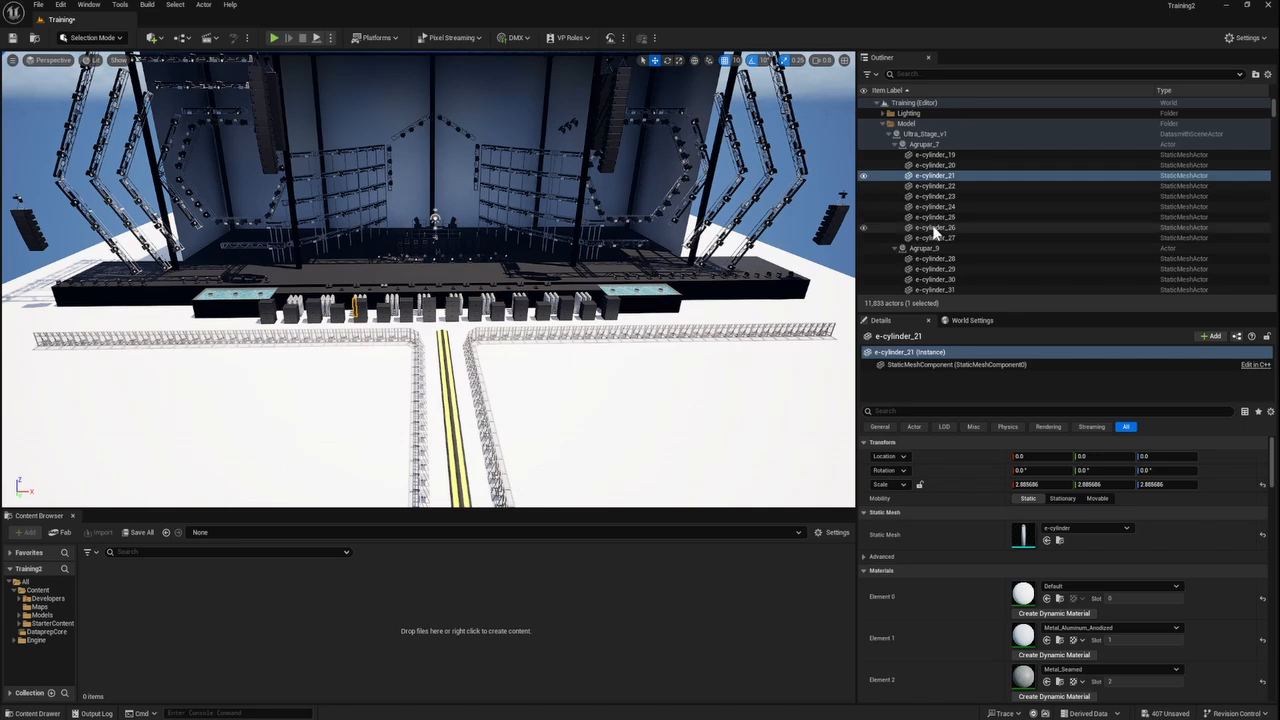
Collapse the Agrupar_7 and Agrupar_9 groups in the Outliner and browse the groups below them.
left_click(895, 143)
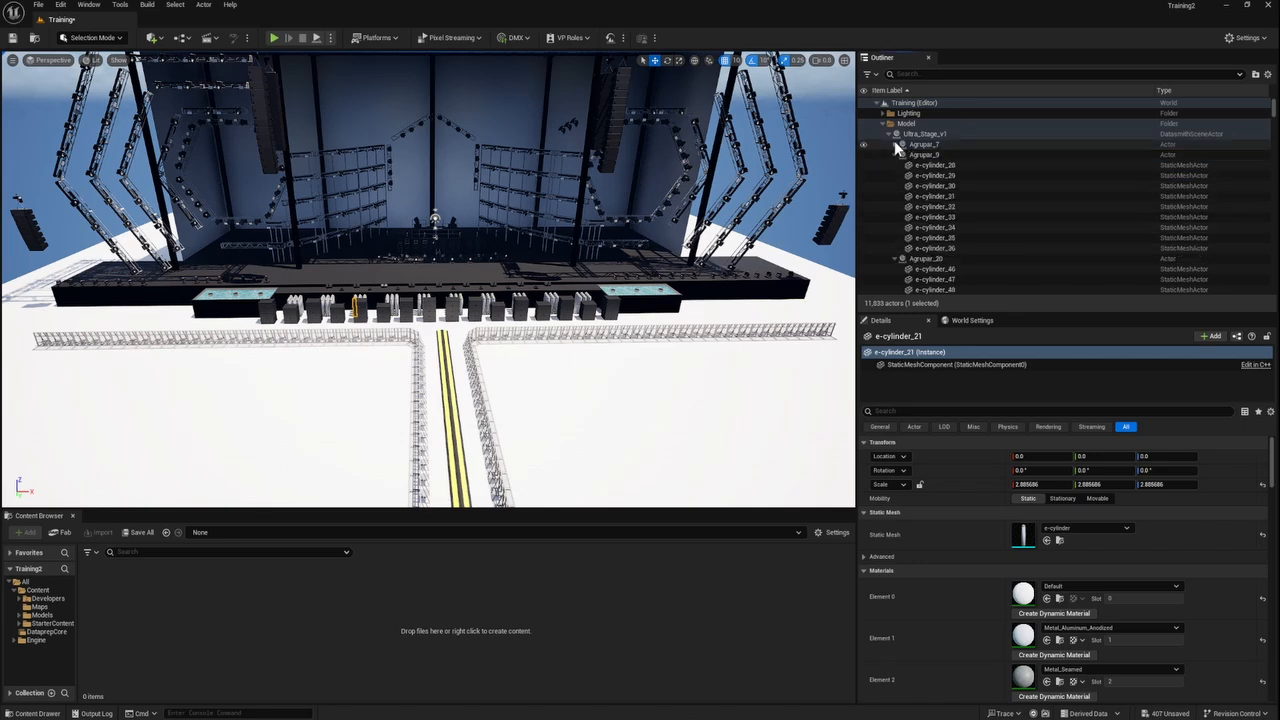
left_click(896, 155)
scroll(924, 190, "down", 10)
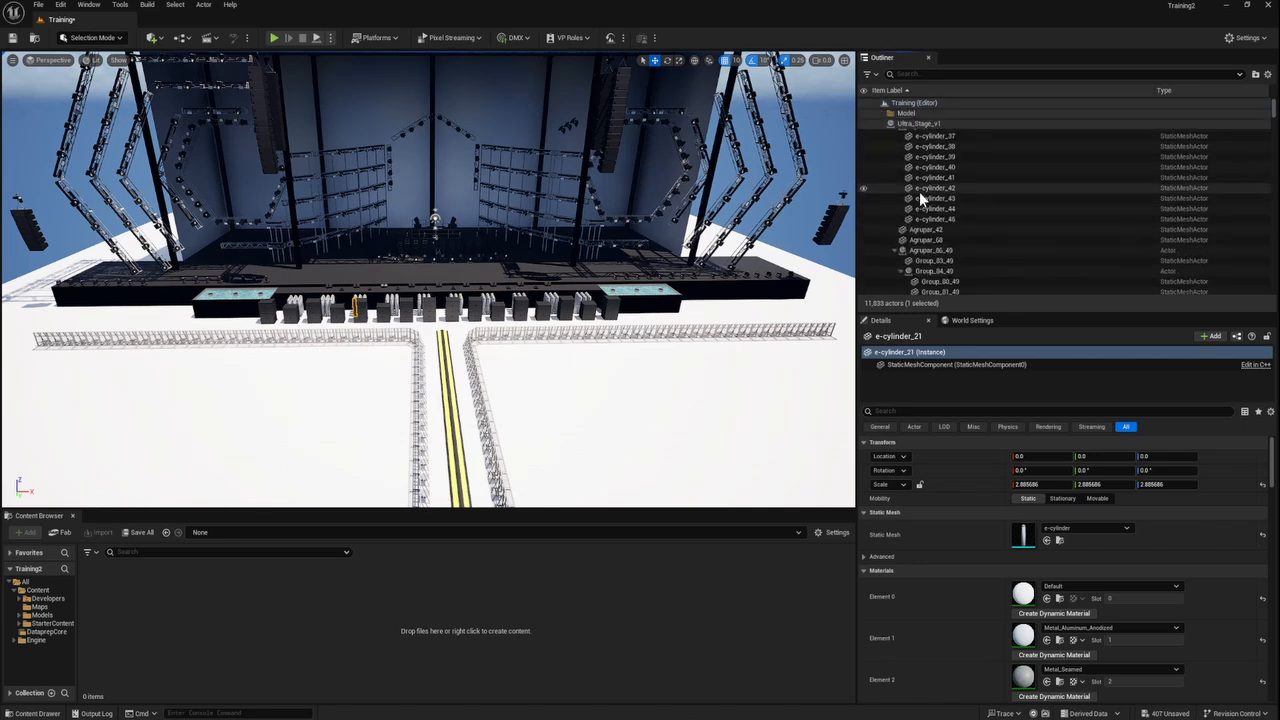
Fly up to the angled side truss and select parts of its Clay_Paky_Sharpy_25 light, ending with Group_56_41.
right_click_drag(540, 288, 418, 222)
key("w")
right_click_drag(256, 208, 234, 220)
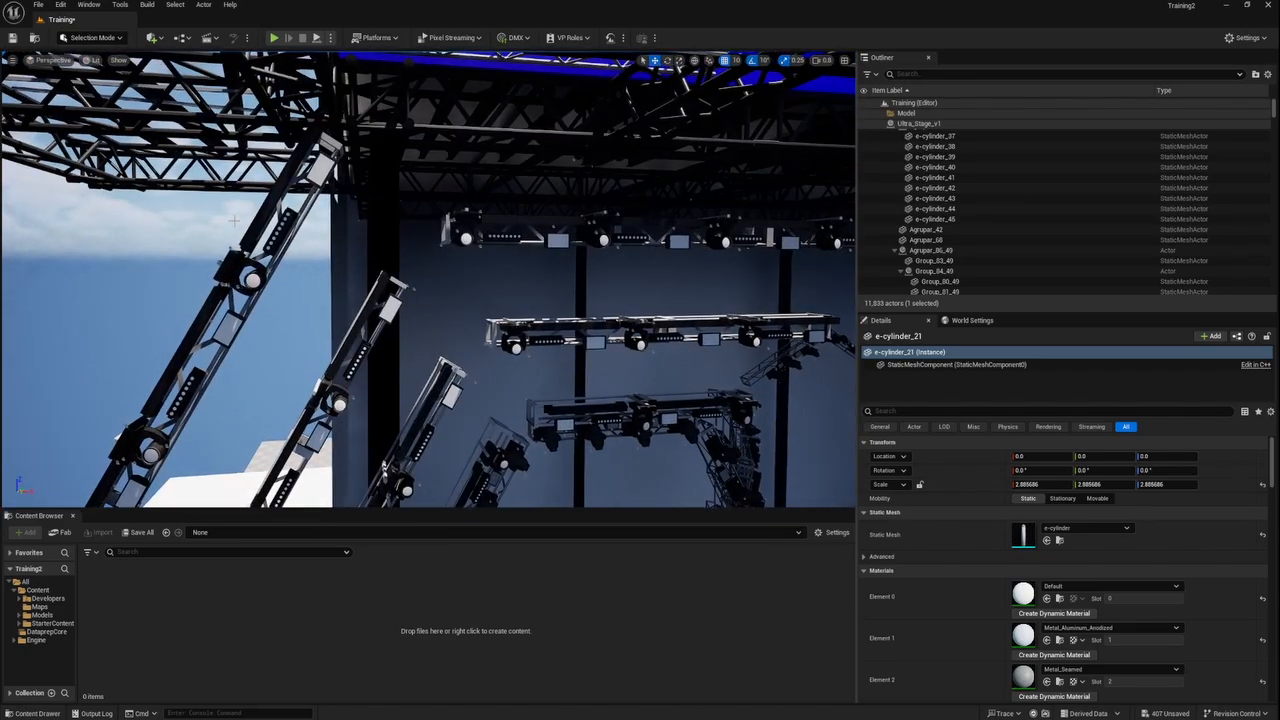
left_click(222, 271)
left_click(244, 274)
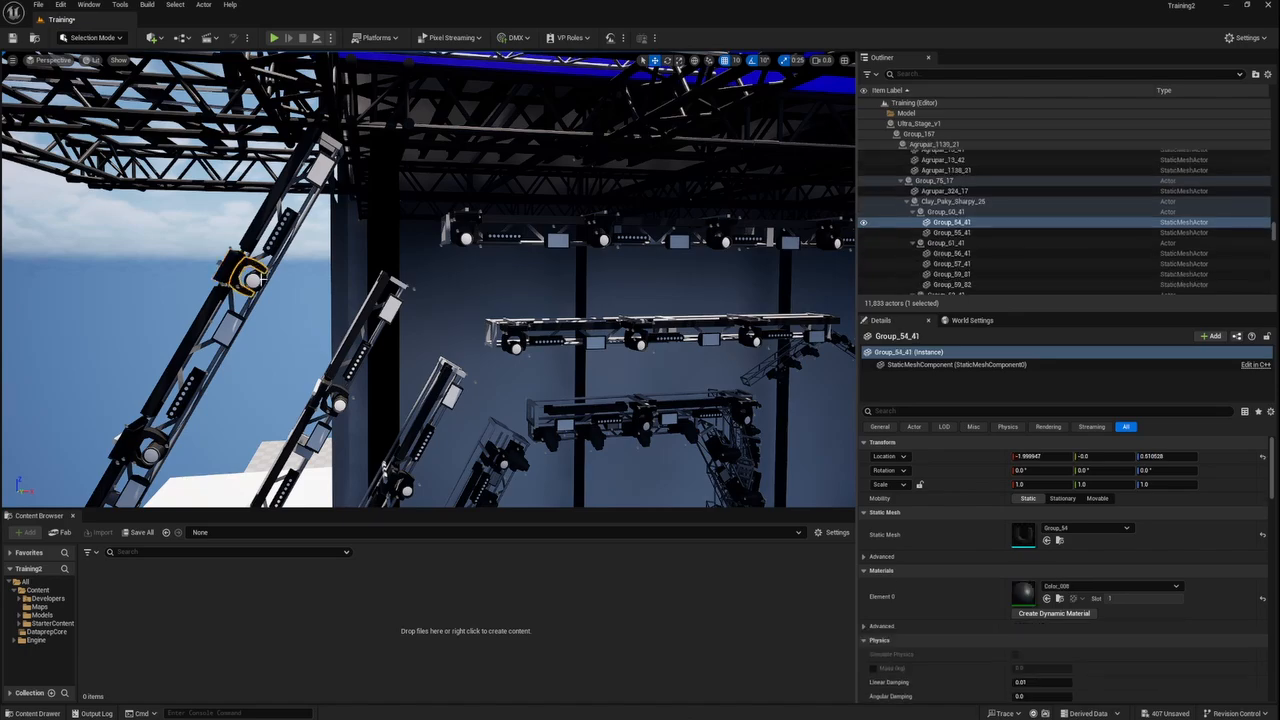
left_click(253, 281)
Look over the trusses and speakers inside the stage and pull back to a front view of the whole stage.
right_click_drag(253, 281, 166, 270)
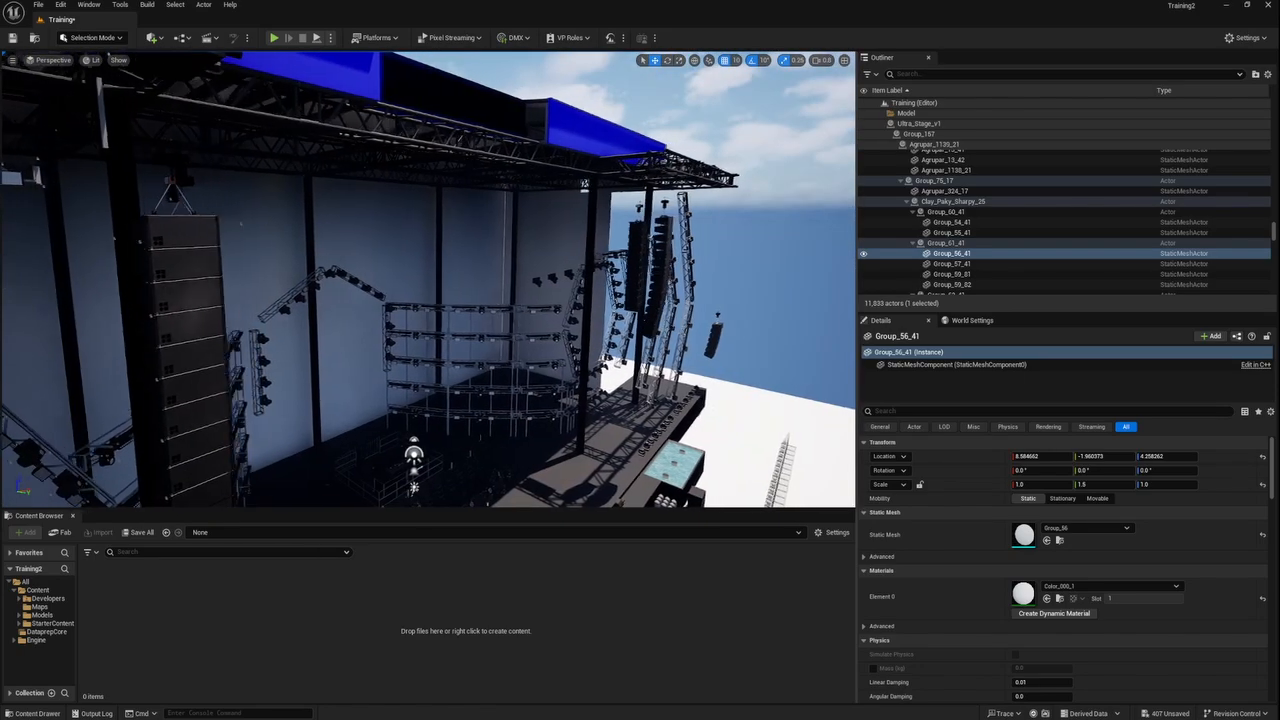
right_click_drag(428, 280, 372, 293)
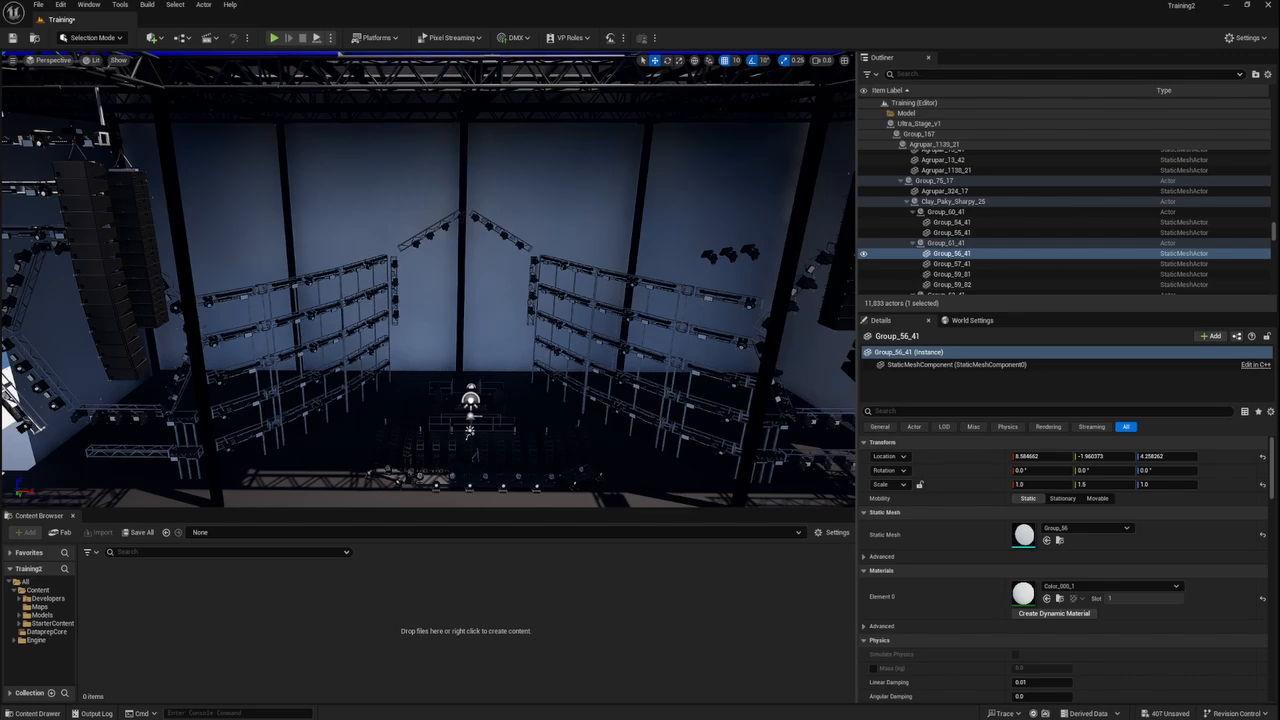
right_click_drag(372, 293, 332, 262)
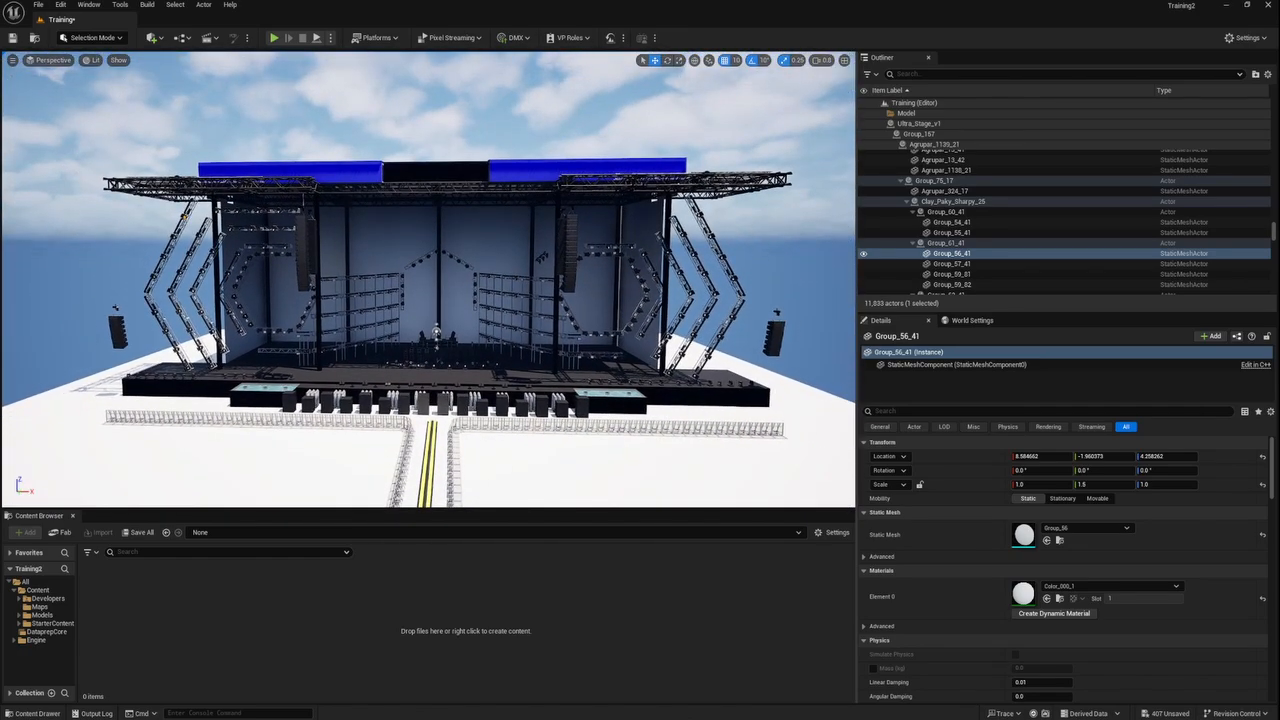